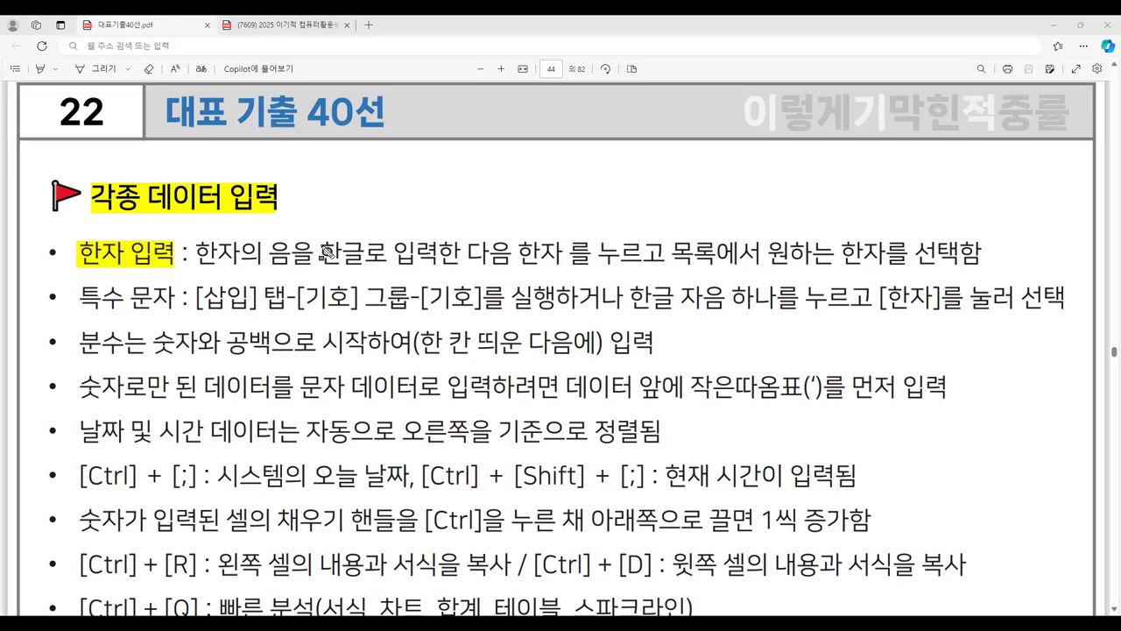
Step: Mark the key phrases about Hangul entry, the Hanja key and list selection in the 한자 입력 line, then clear the marks
left_click_drag(321, 245, 429, 271)
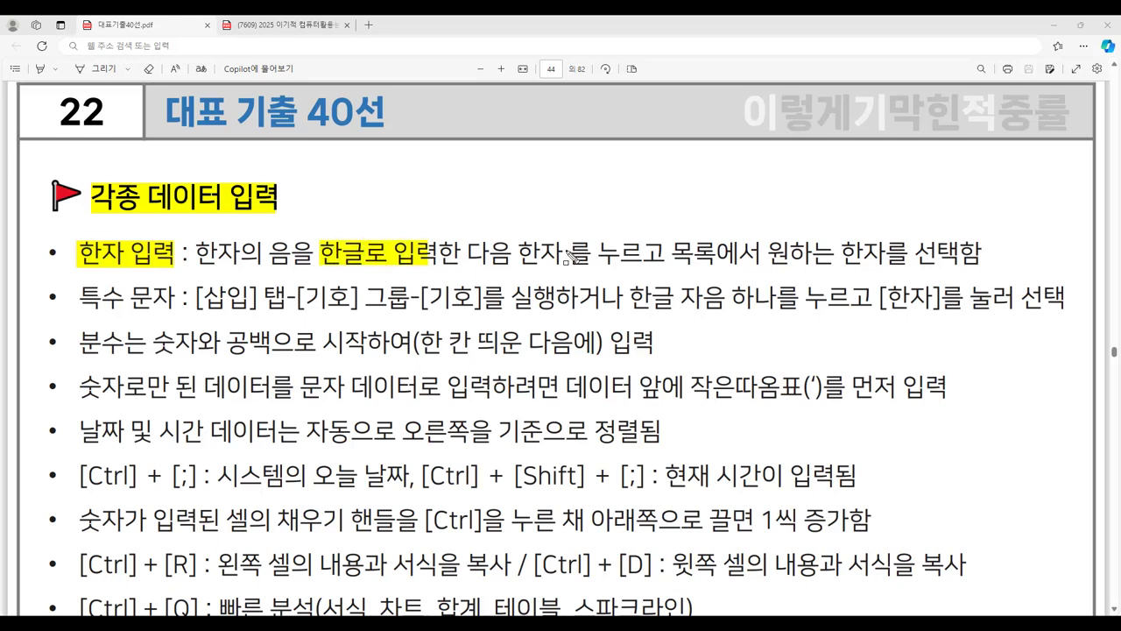
mouse_move(515, 239)
left_mouse_down()
mouse_move(515, 258)
mouse_move(536, 268)
mouse_move(566, 245)
mouse_move(568, 268)
mouse_move(547, 253)
mouse_move(568, 254)
left_mouse_up()
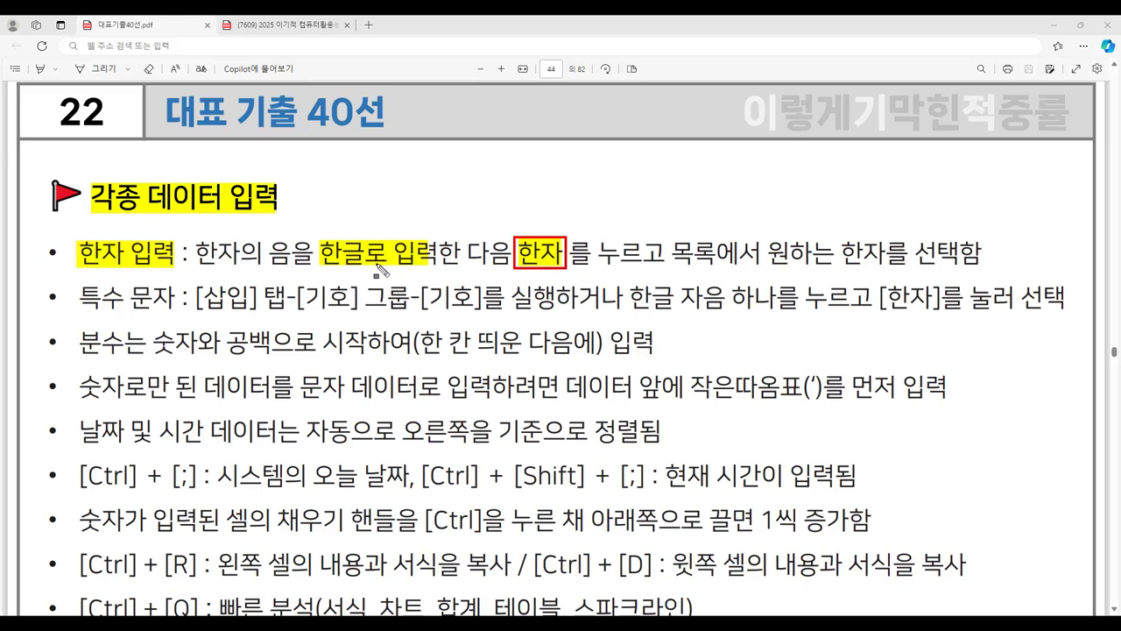
left_click_drag(673, 254, 884, 256)
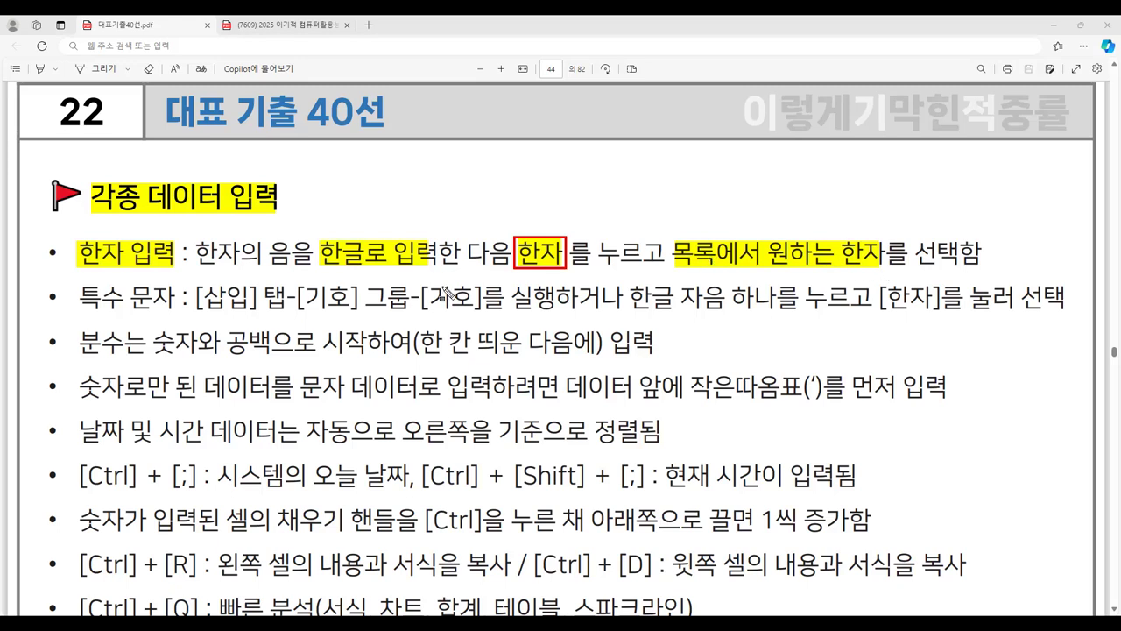
key("Escape")
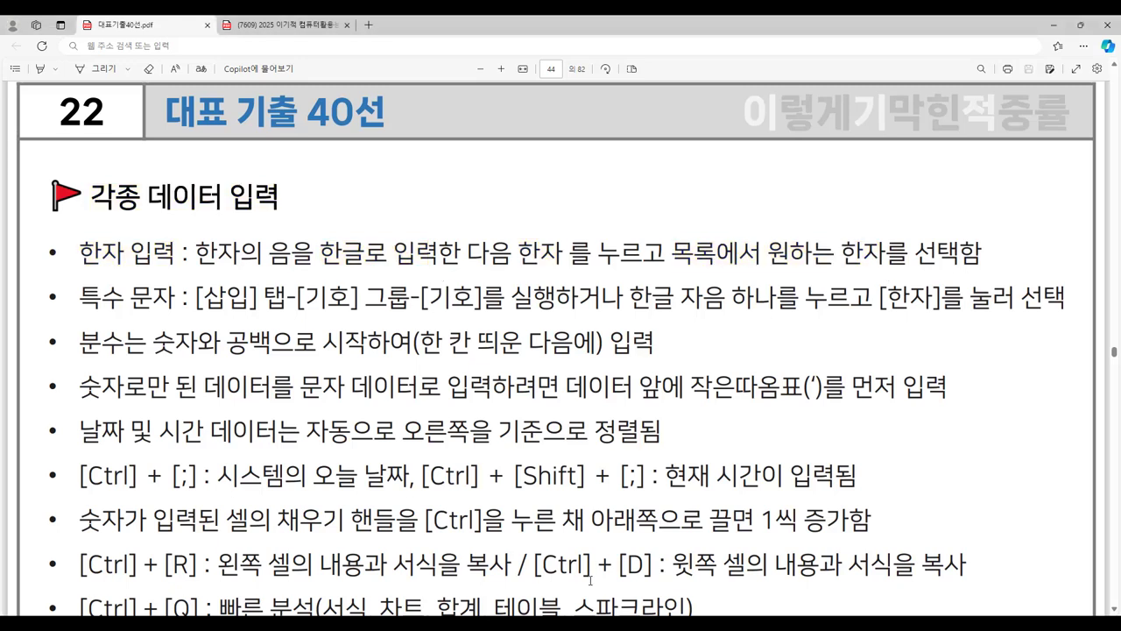
Step: Switch to the Excel sheet and enter 대 in cell A1, converting it to the Hanja 大
key("alt+Tab")
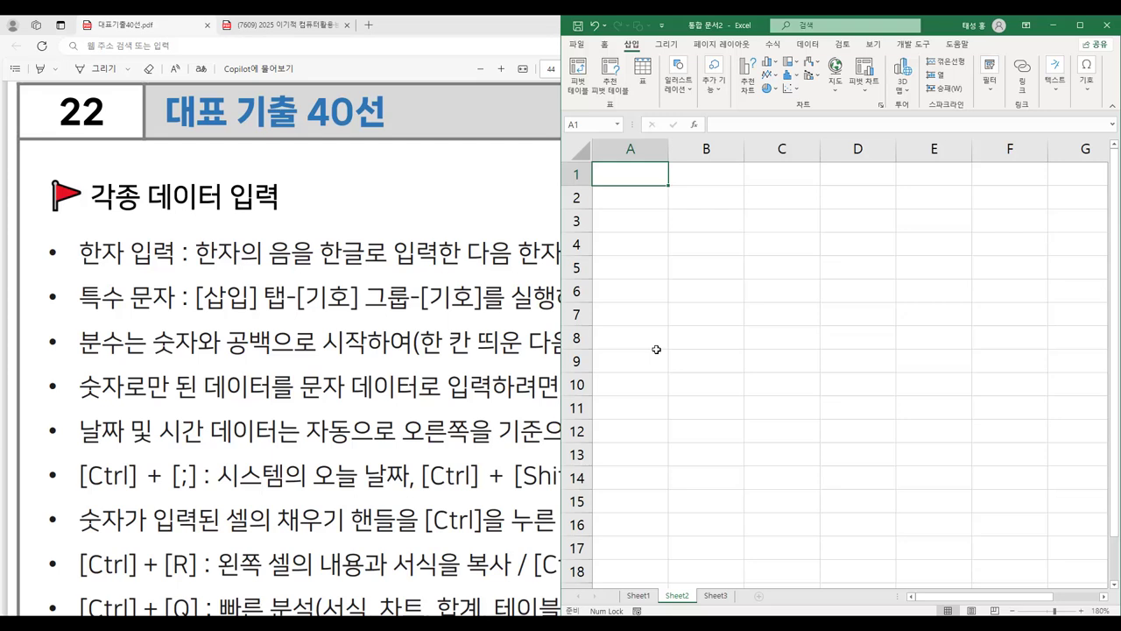
type("대")
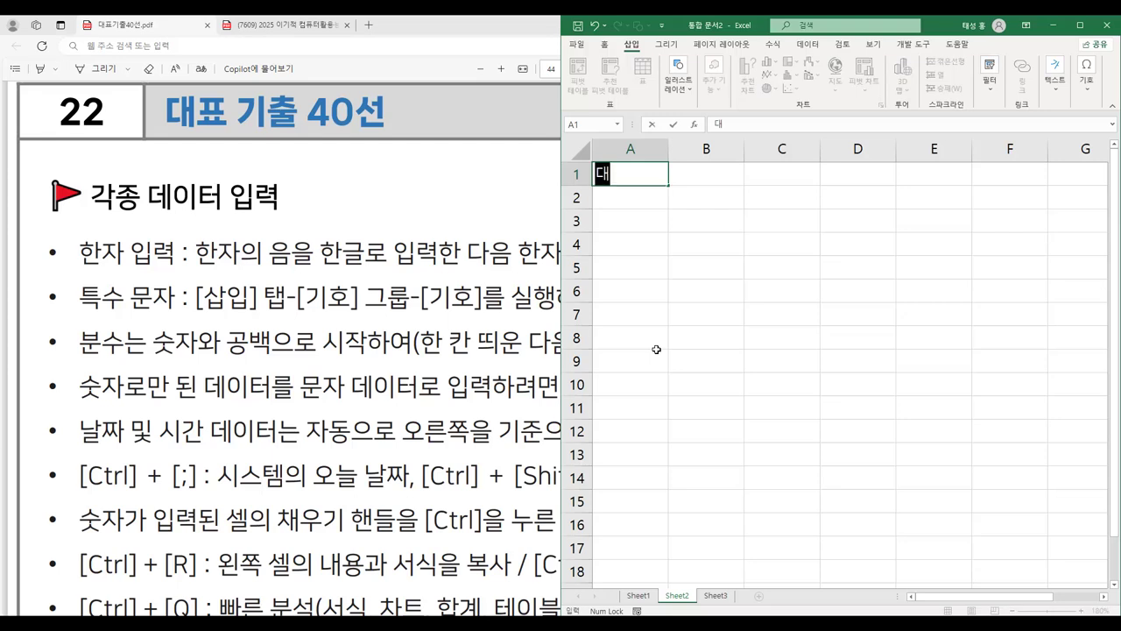
key("Hangul_Hanja")
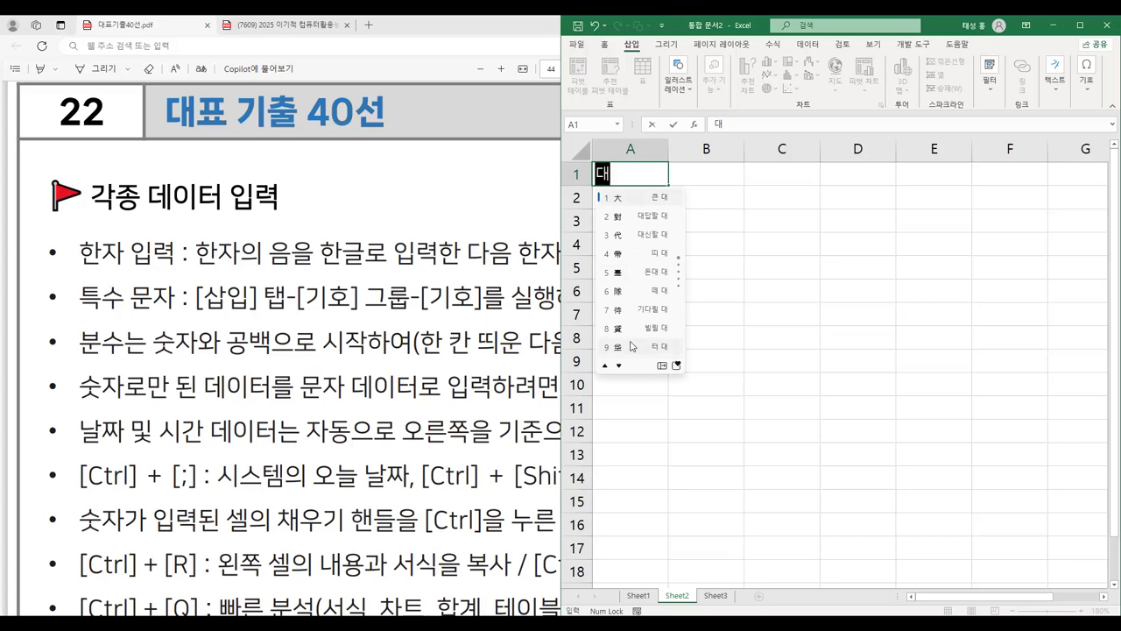
left_click(663, 199)
Step: Enter 대한민국 in cell A2 and convert the whole word to 대한민국(大韓民國) in the 한글(漢字) format
left_click(643, 200)
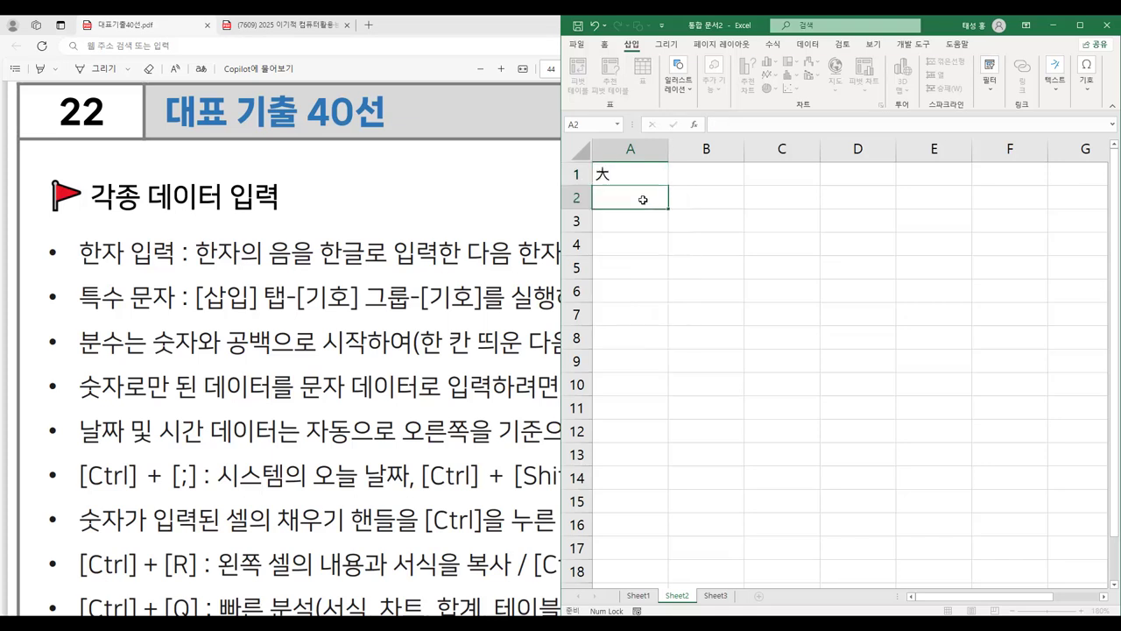
type("대한미")
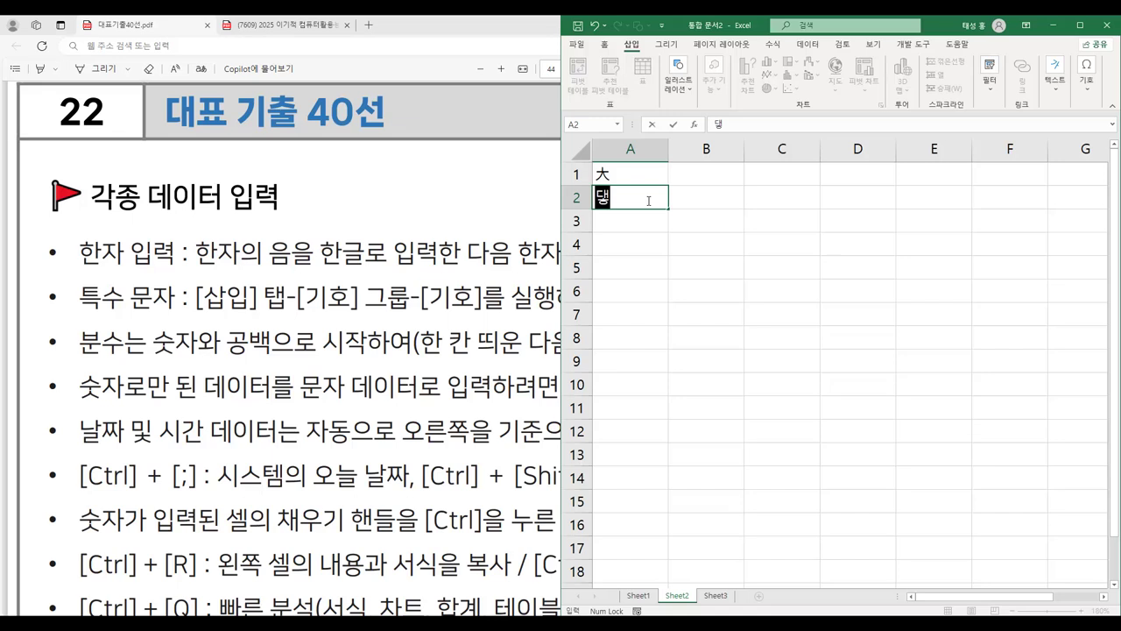
type("ㄴ구")
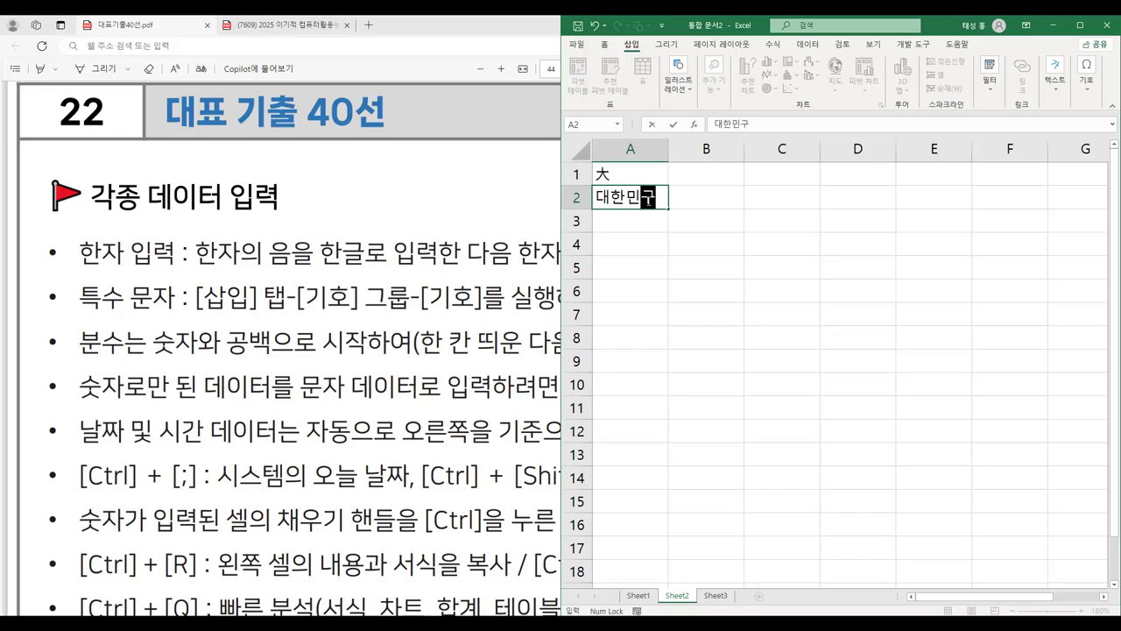
type("ㄱ")
left_click_drag(595, 198, 654, 200)
key("Hangul_Hanja")
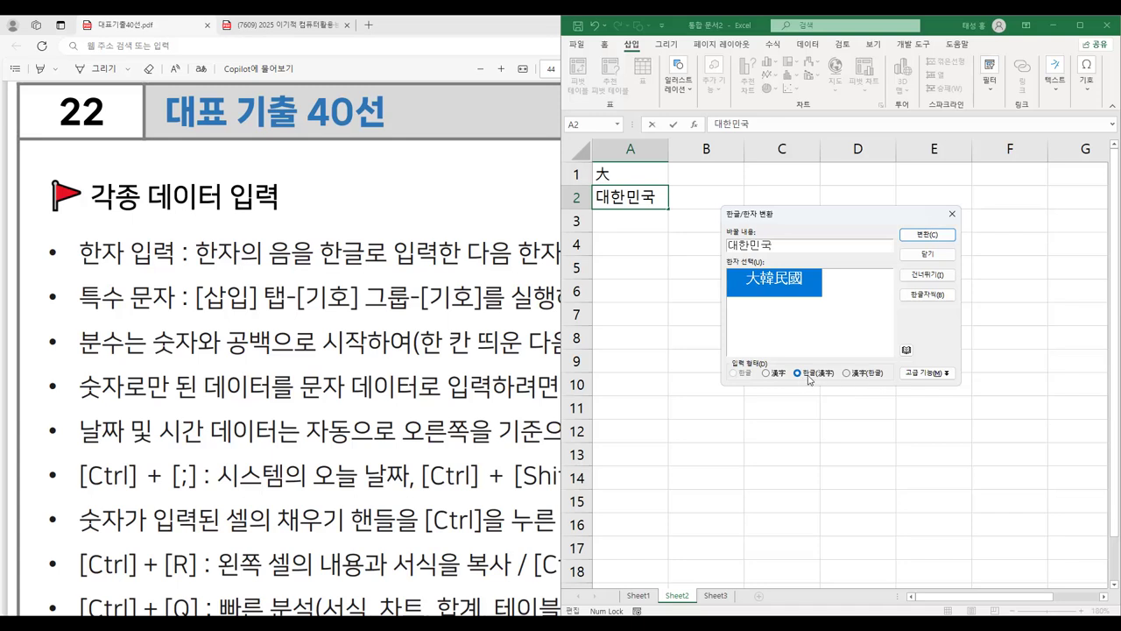
left_click(936, 235)
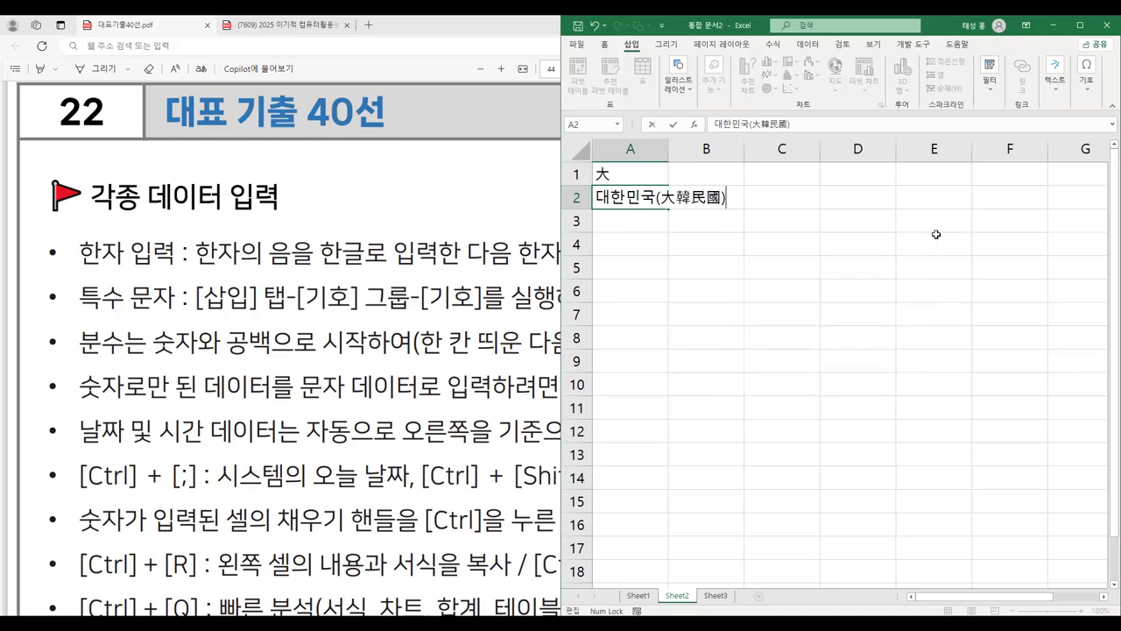
key("Return")
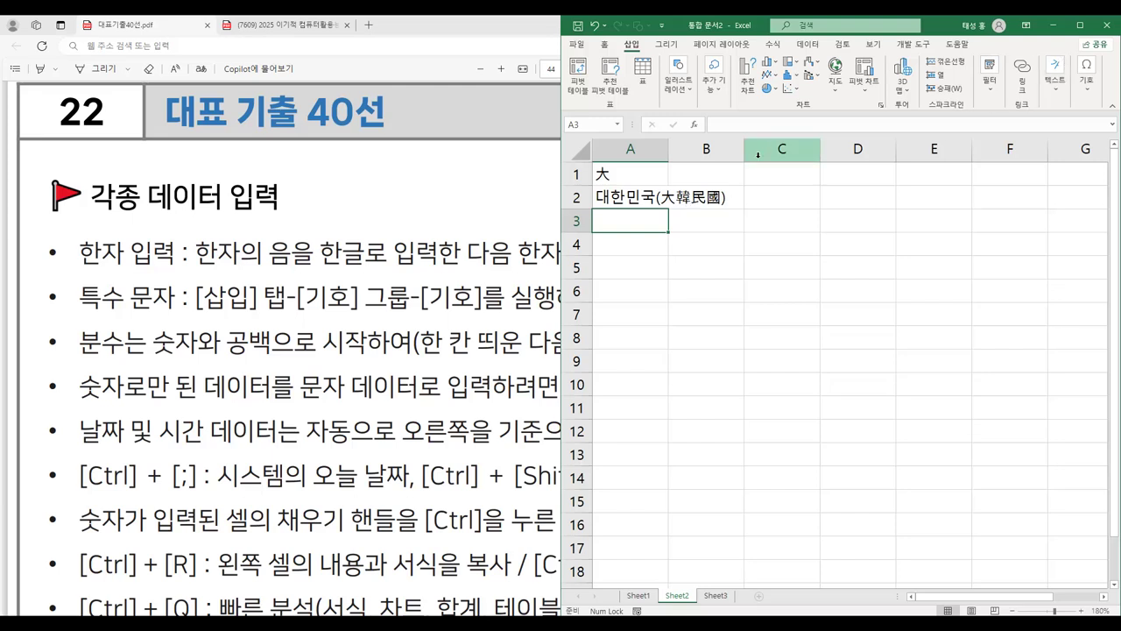
Step: Return to the PDF, mark the symbol command, 자음 and [한자] phrases in the 특수 문자 line, and clear the marks
left_click(1052, 27)
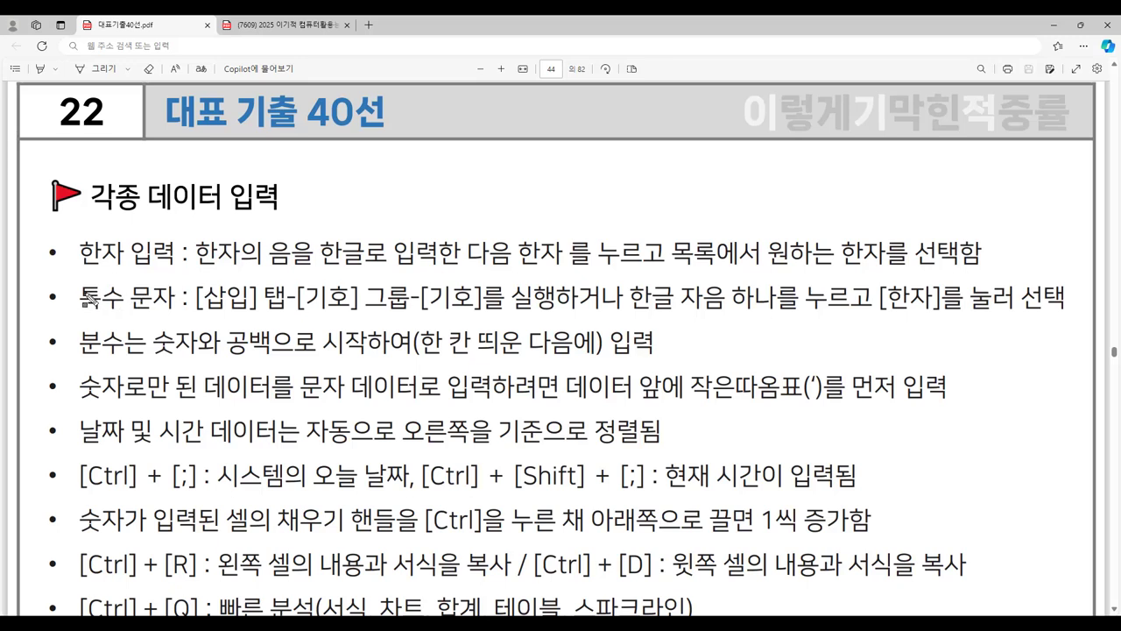
left_click_drag(80, 298, 480, 319)
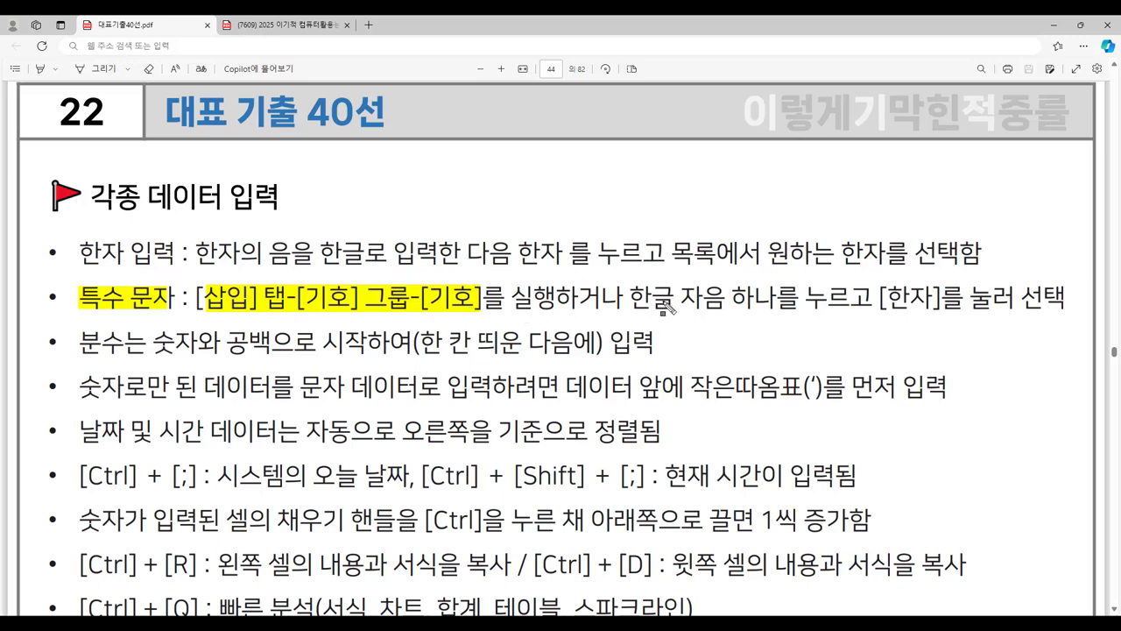
mouse_move(637, 294)
left_mouse_down()
mouse_move(673, 312)
mouse_move(776, 319)
left_mouse_up()
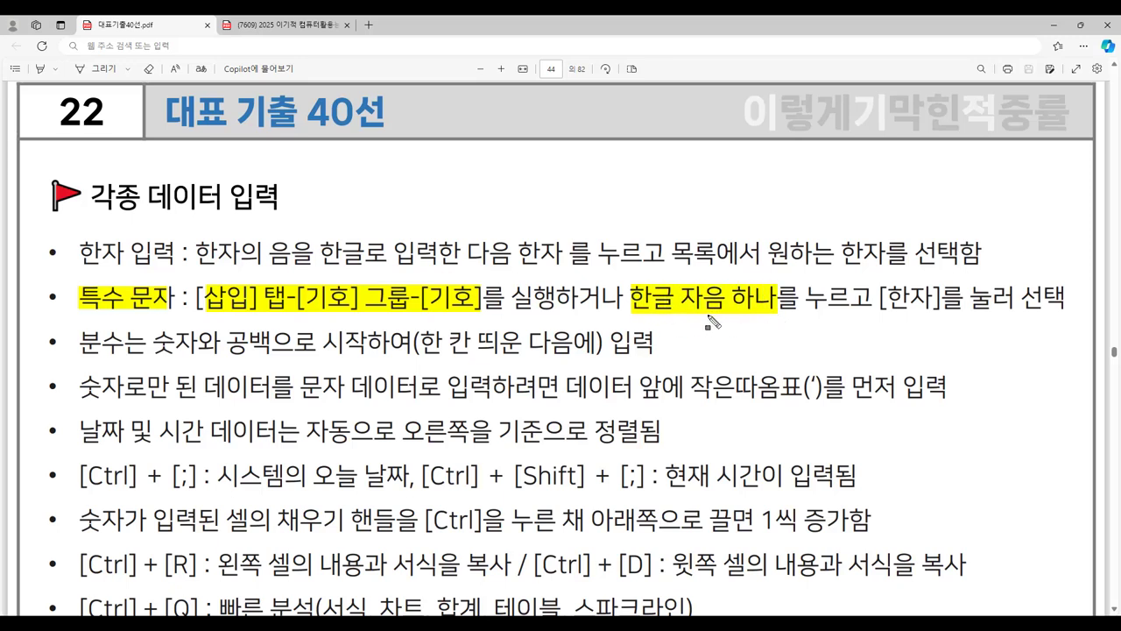
left_click_drag(881, 300, 932, 321)
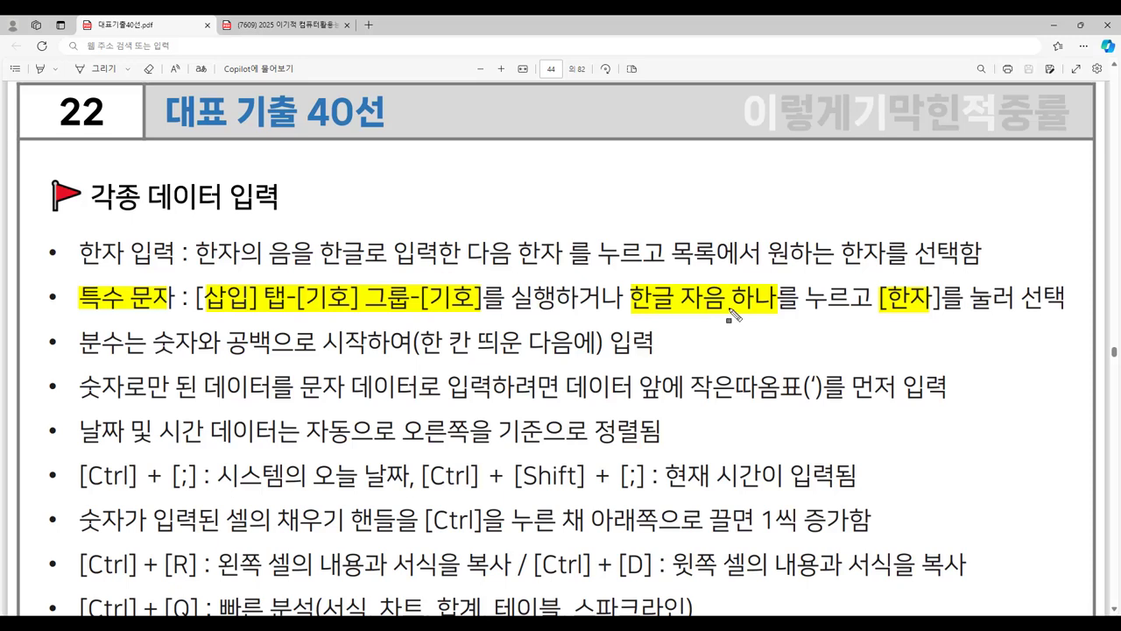
left_click_drag(677, 279, 724, 316)
left_click_drag(874, 282, 943, 317)
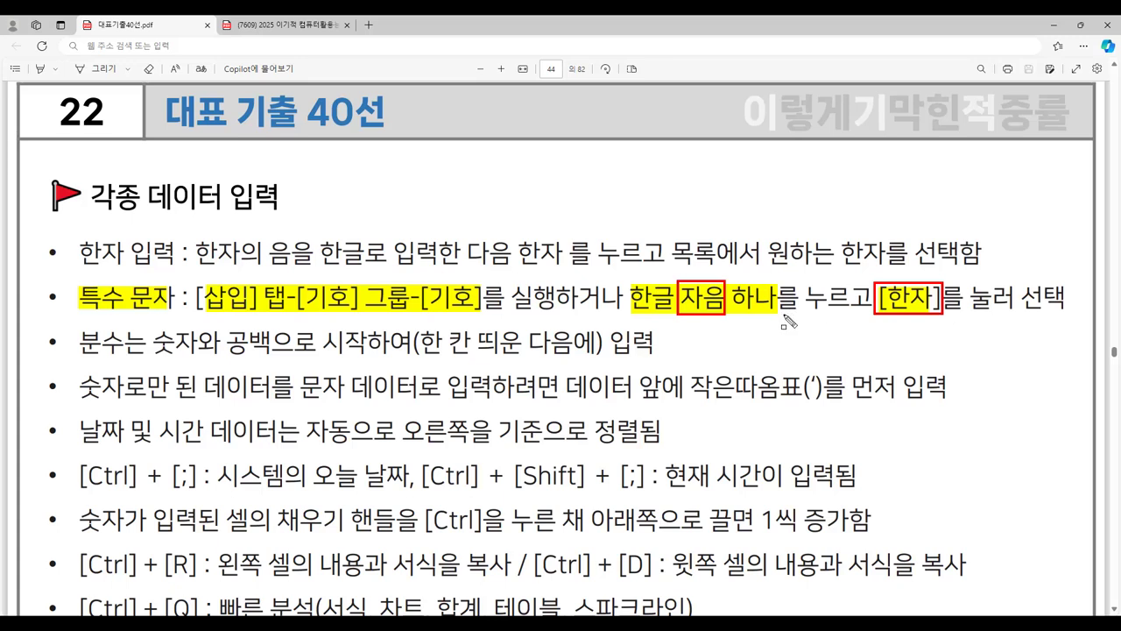
key("Escape")
Step: Switch to the Excel sheet and enter the special character ■ in cell A3 from the symbols for the consonant ㅁ
key("alt+Tab")
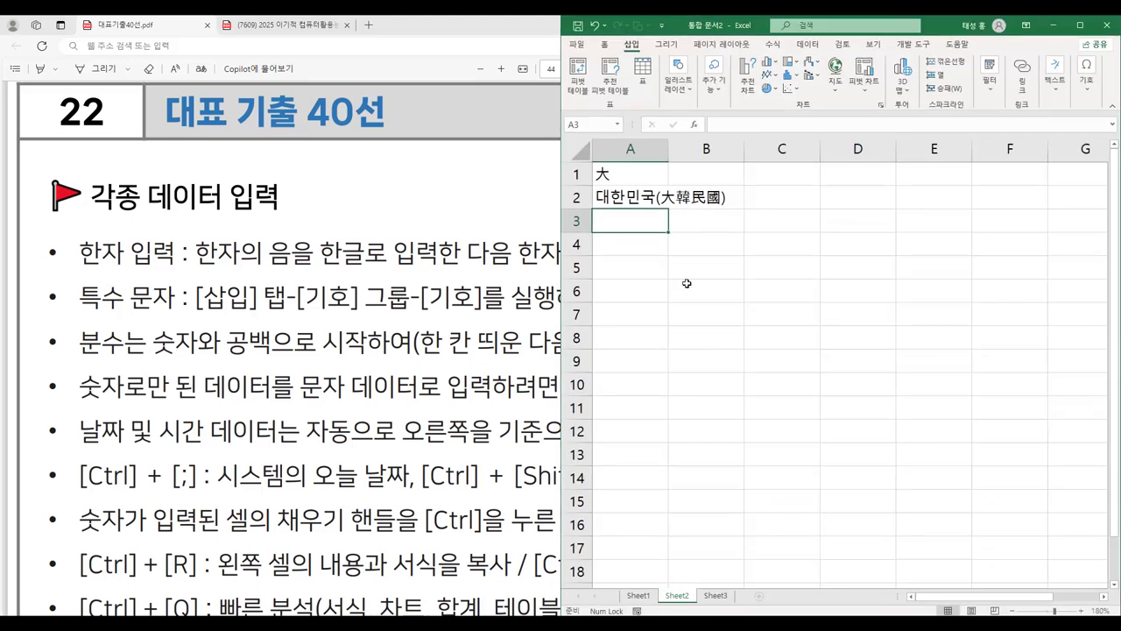
type("ㅁ")
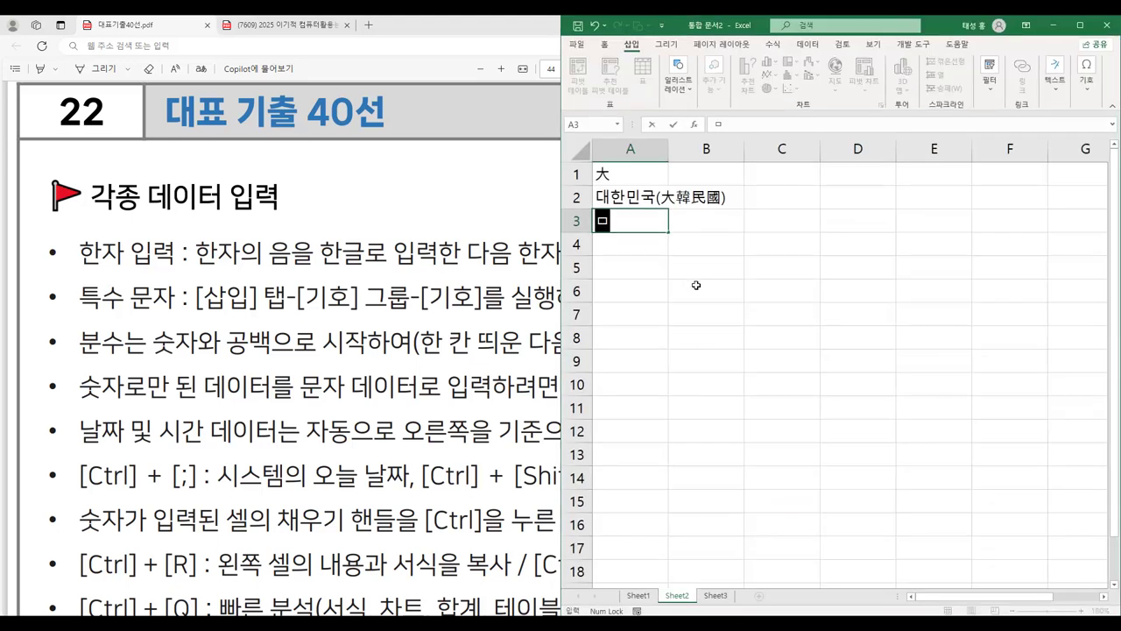
key("Hangul_Hanja")
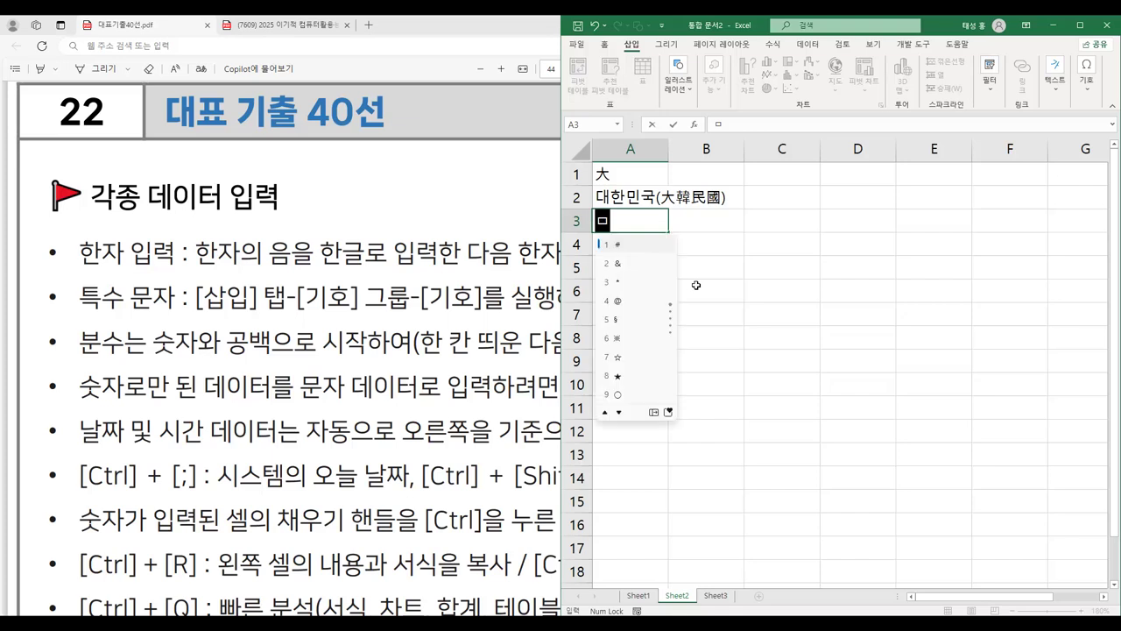
left_click(657, 412)
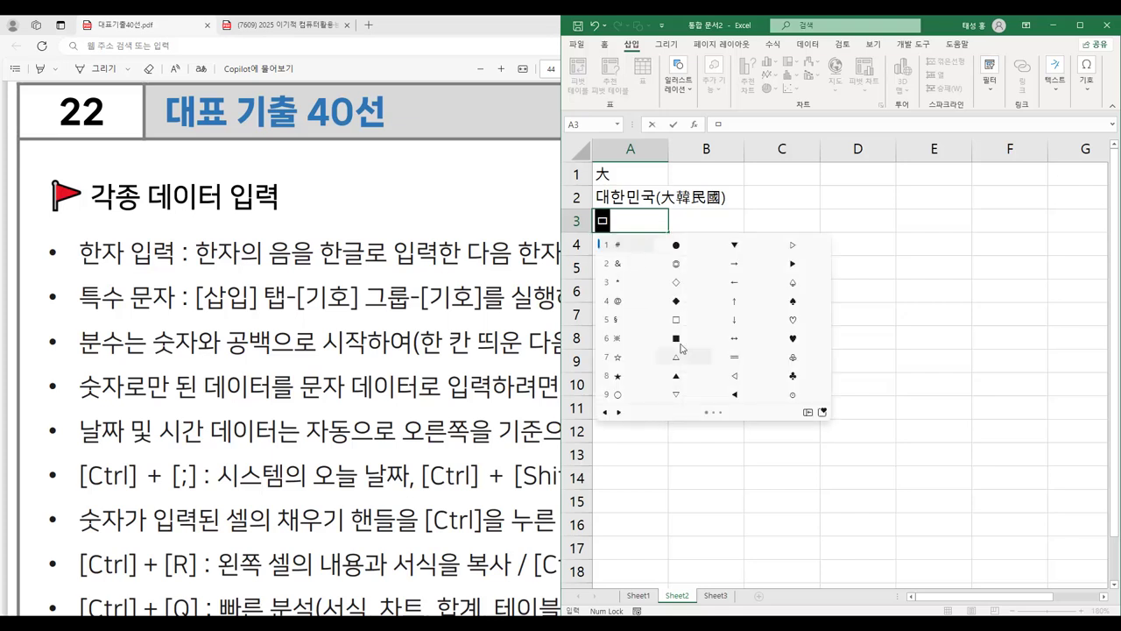
left_click(677, 338)
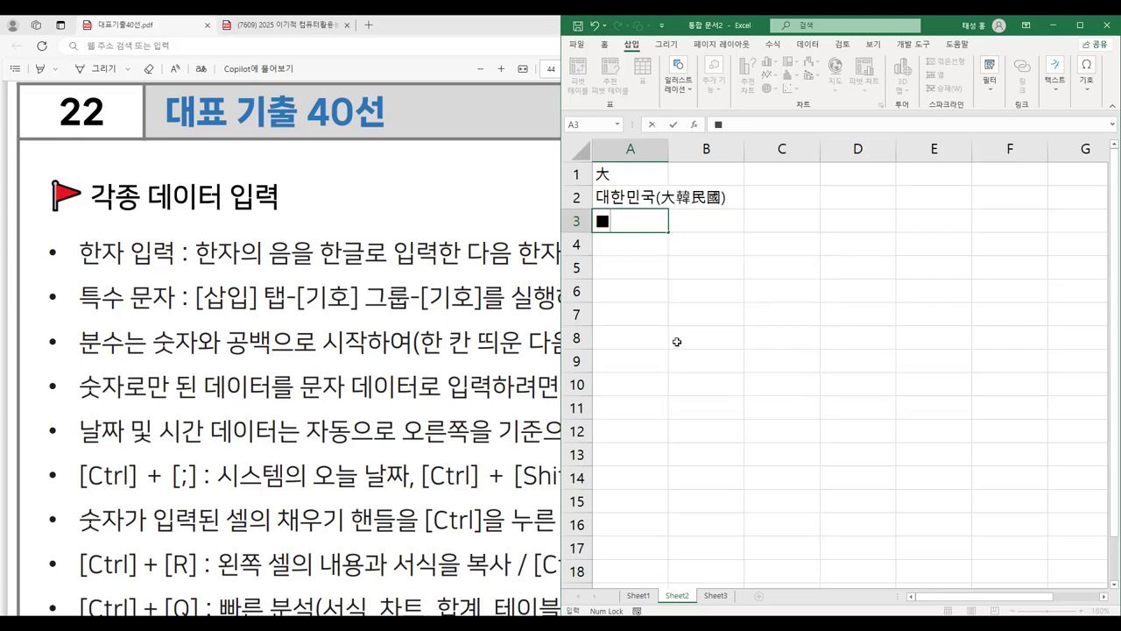
key("Return")
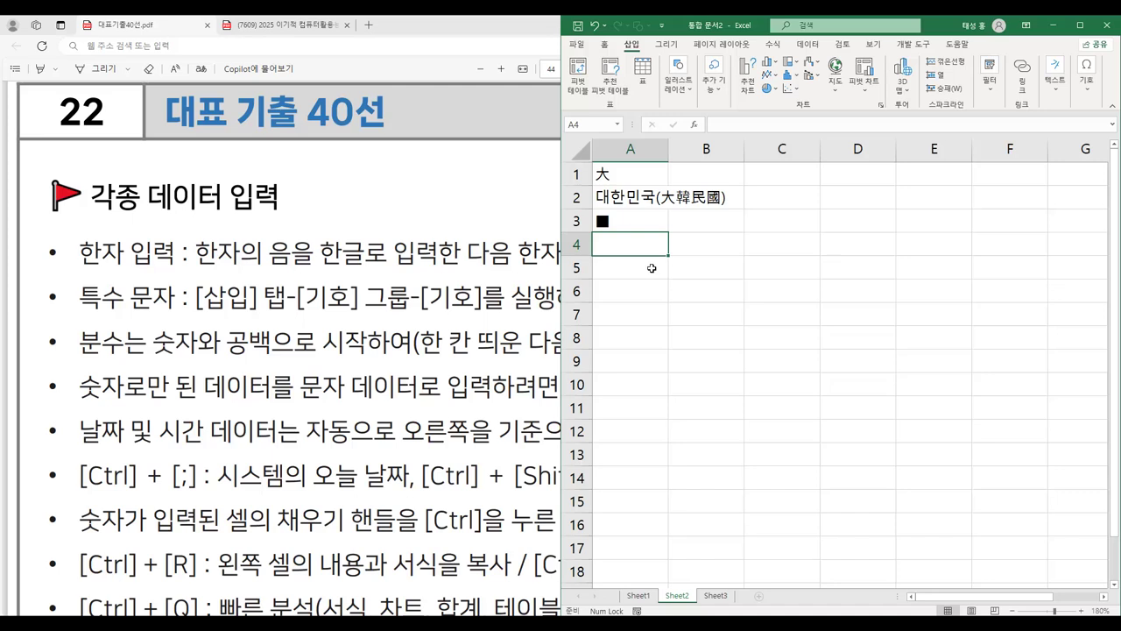
Step: Enter the $ symbol in cell A4 from the special characters for the consonant ㄹ
type("ㄹ")
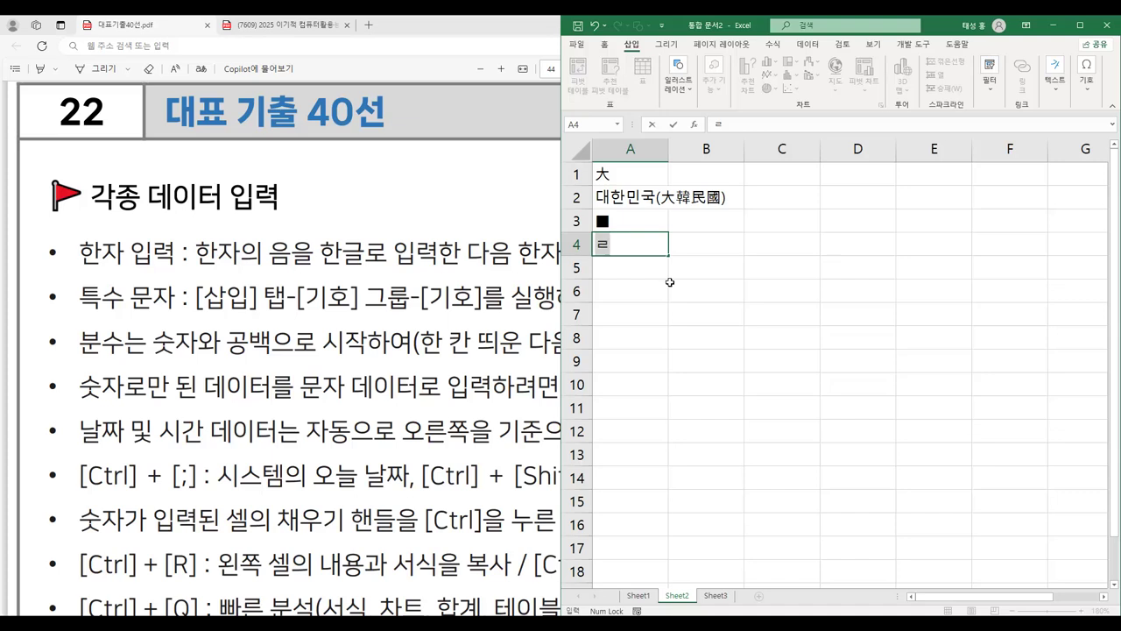
key("Hangul_Hanja")
left_click(667, 435)
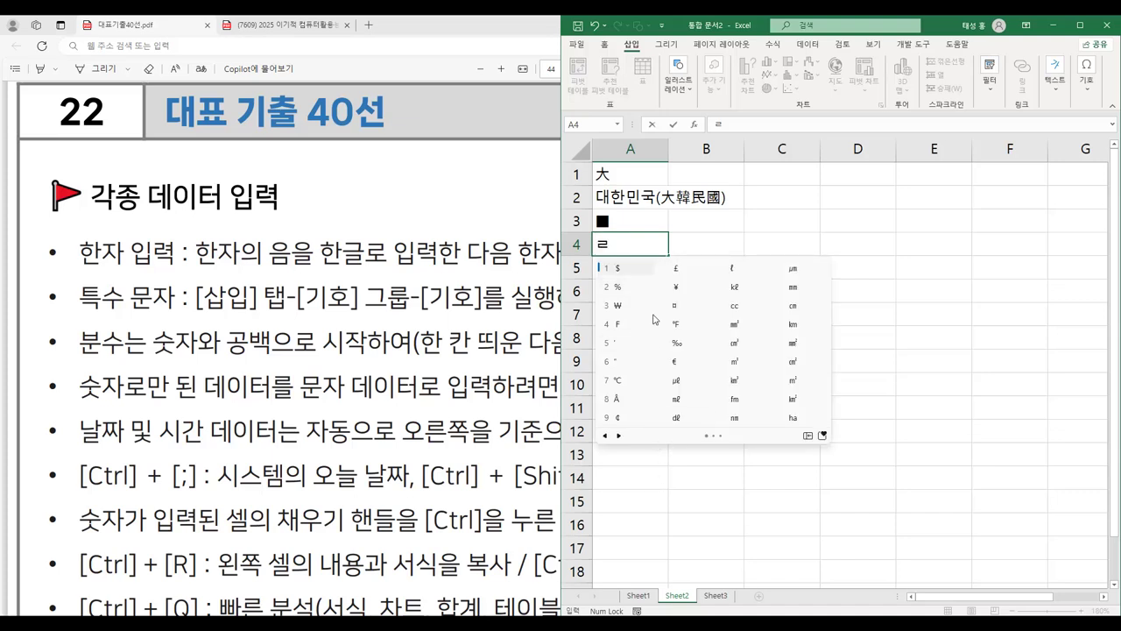
left_click(631, 268)
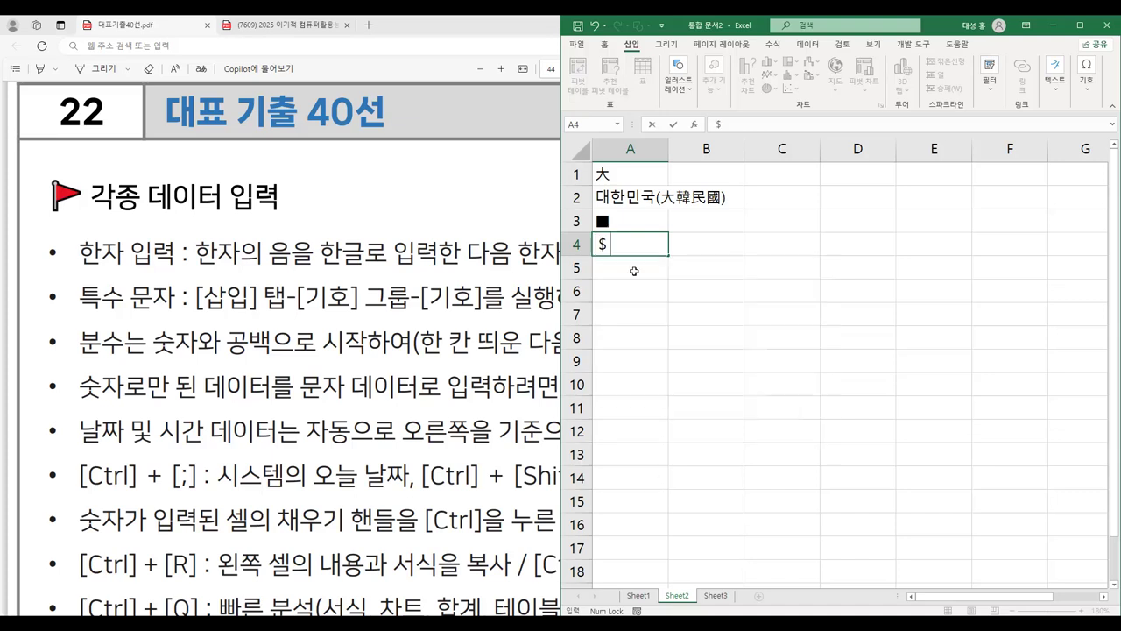
key("Return")
Step: Enter the circled letter ⓥ in cell A5 from the special characters for the consonant ㅇ
type("ㅇ")
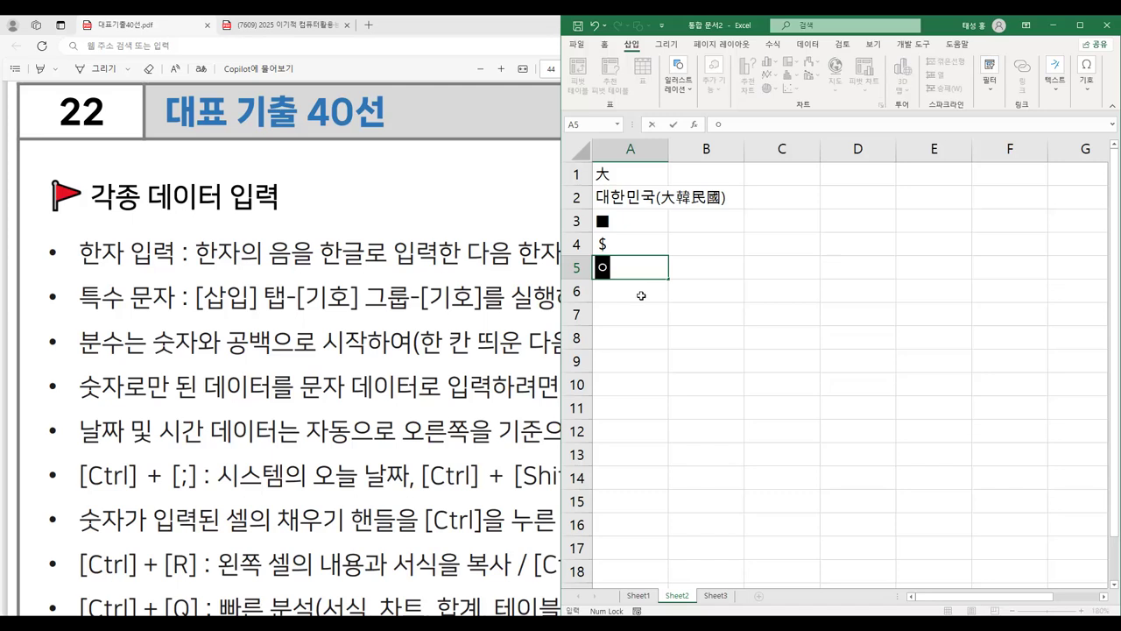
key("Hangul_Hanja")
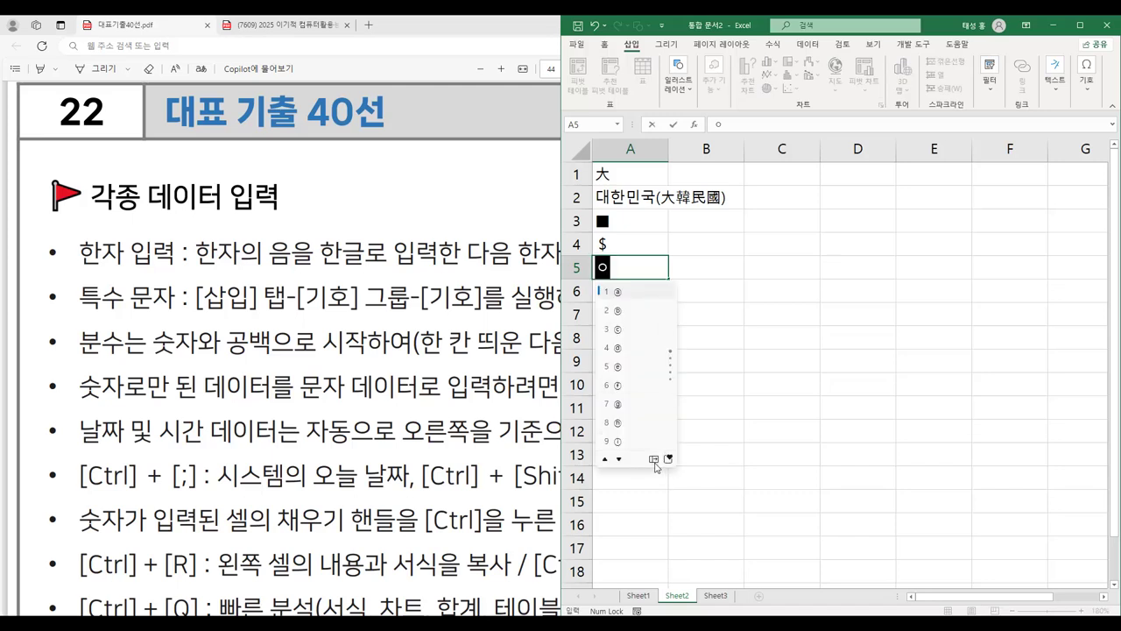
left_click(667, 458)
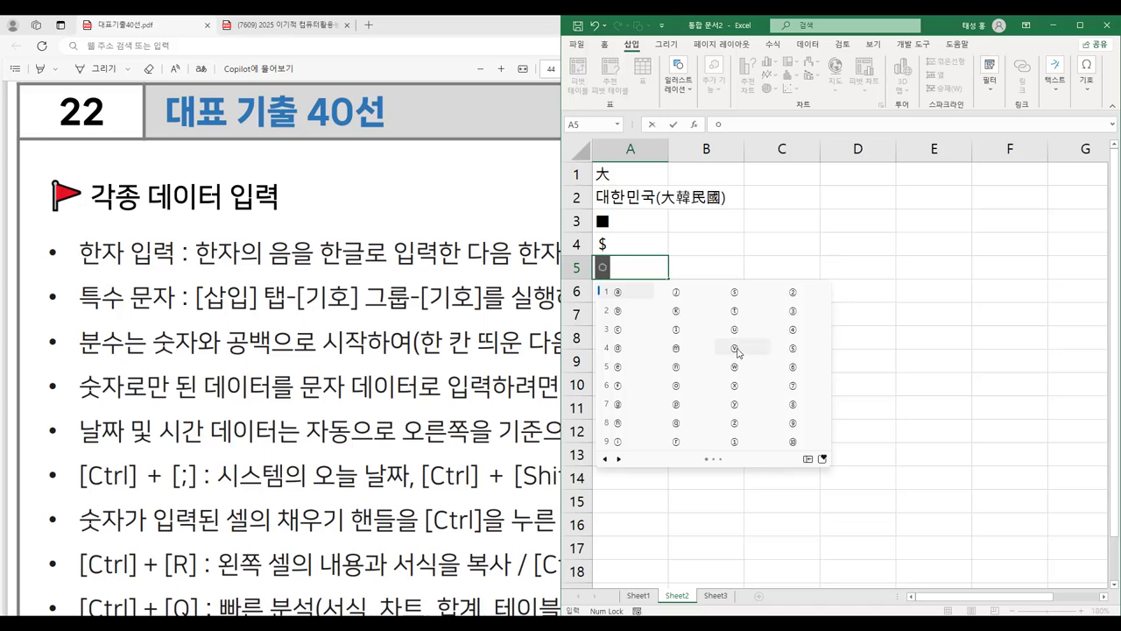
left_click(738, 351)
key("Return")
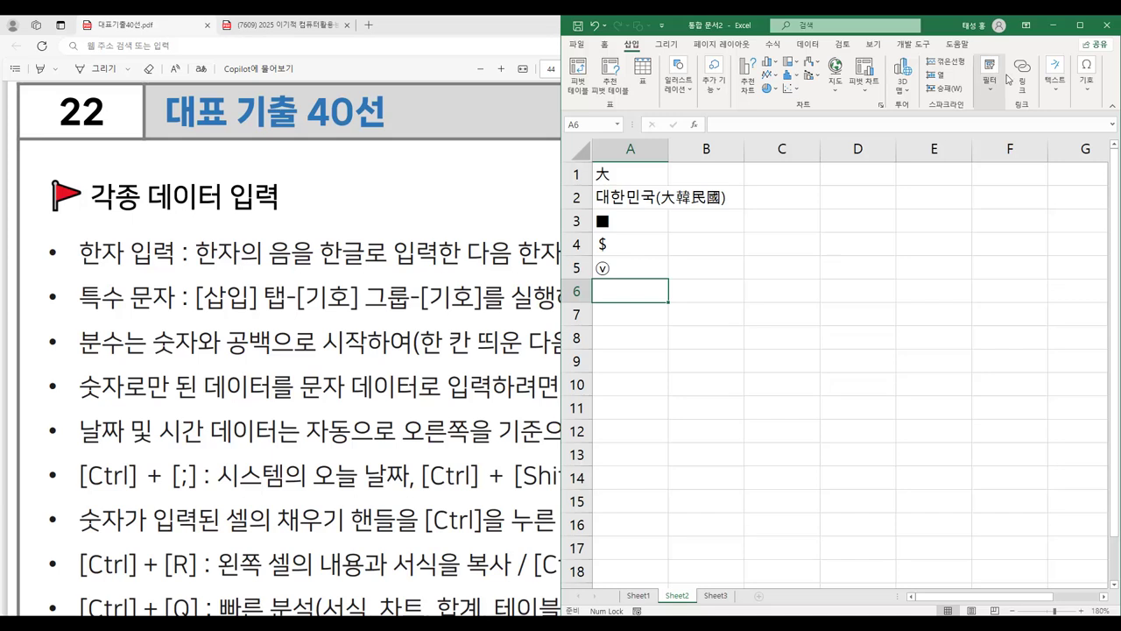
Step: Mark the fraction-entry line in the PDF, and enter 1/2 in cell A6 of the Excel sheet
left_click(1053, 25)
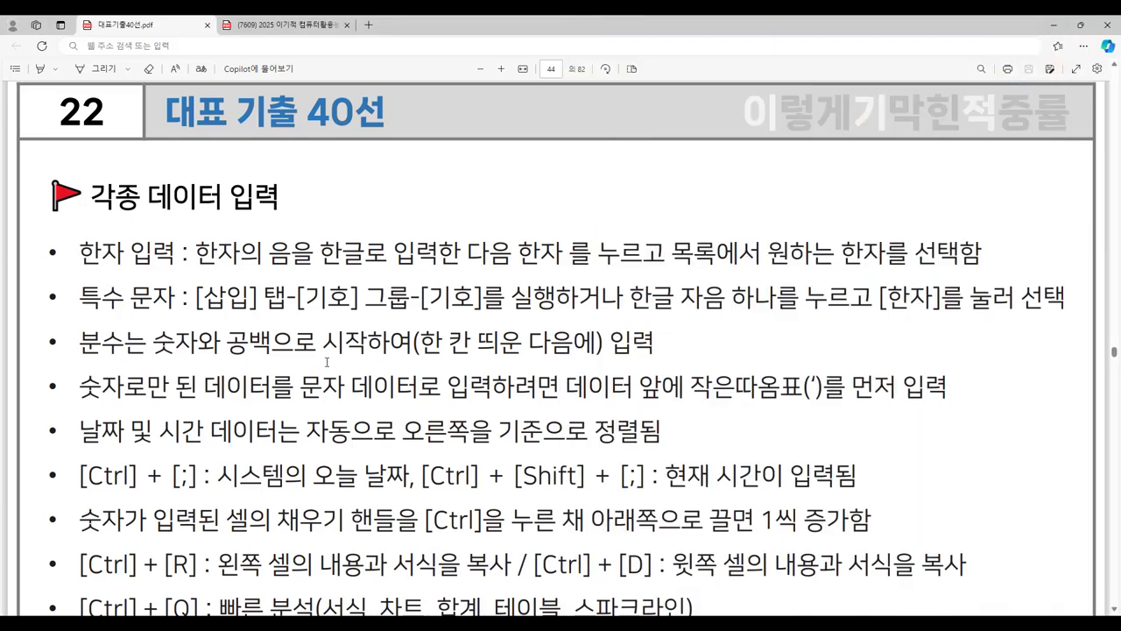
mouse_move(78, 342)
left_mouse_down()
mouse_move(302, 359)
mouse_move(596, 356)
left_mouse_up()
key("alt+Tab")
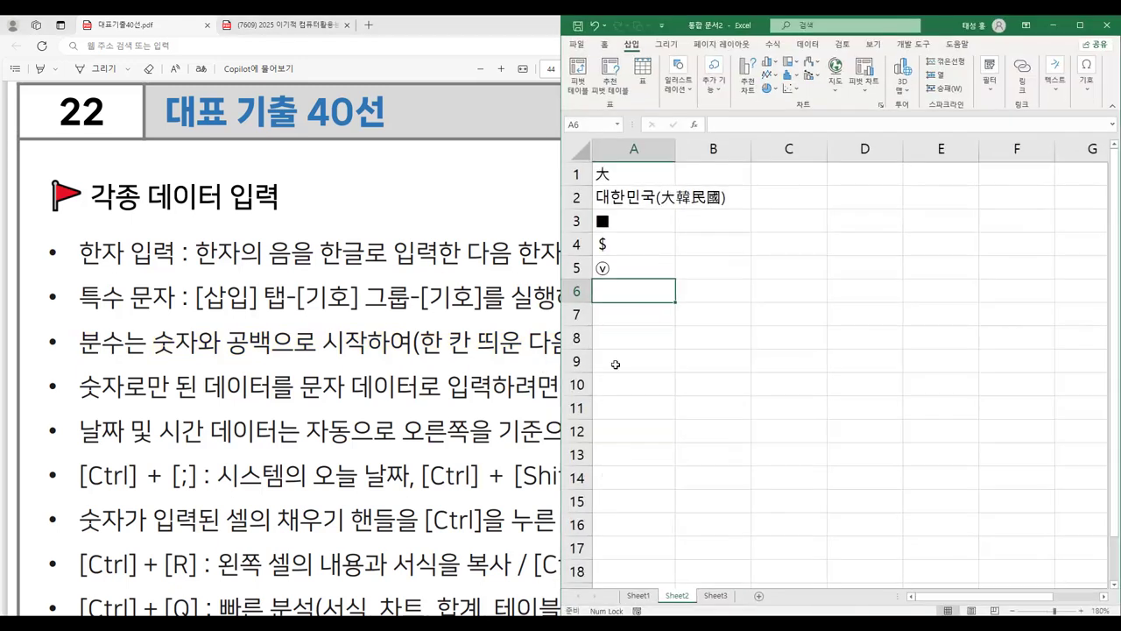
type("1/2")
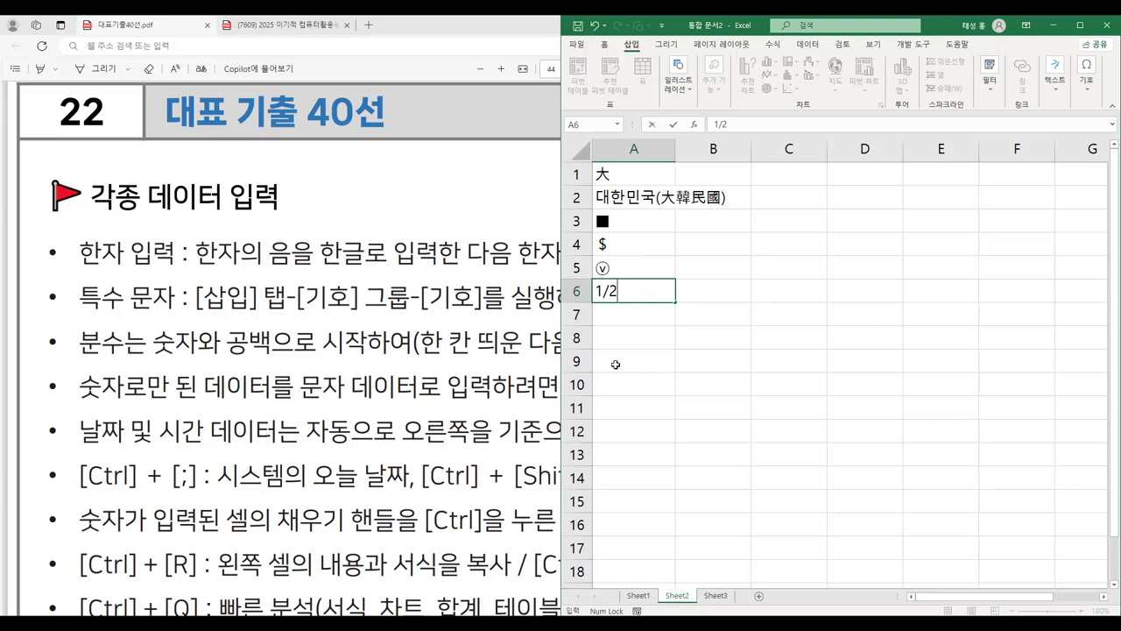
key("Return")
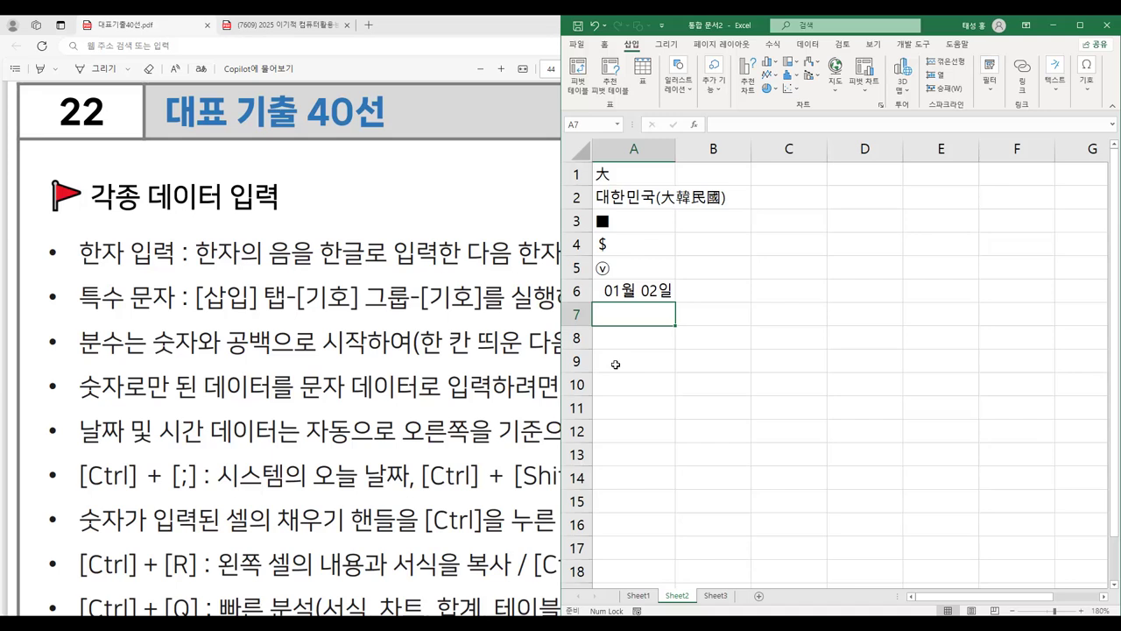
Step: Enter 0 1/2 as a fraction in cell A7
type("0")
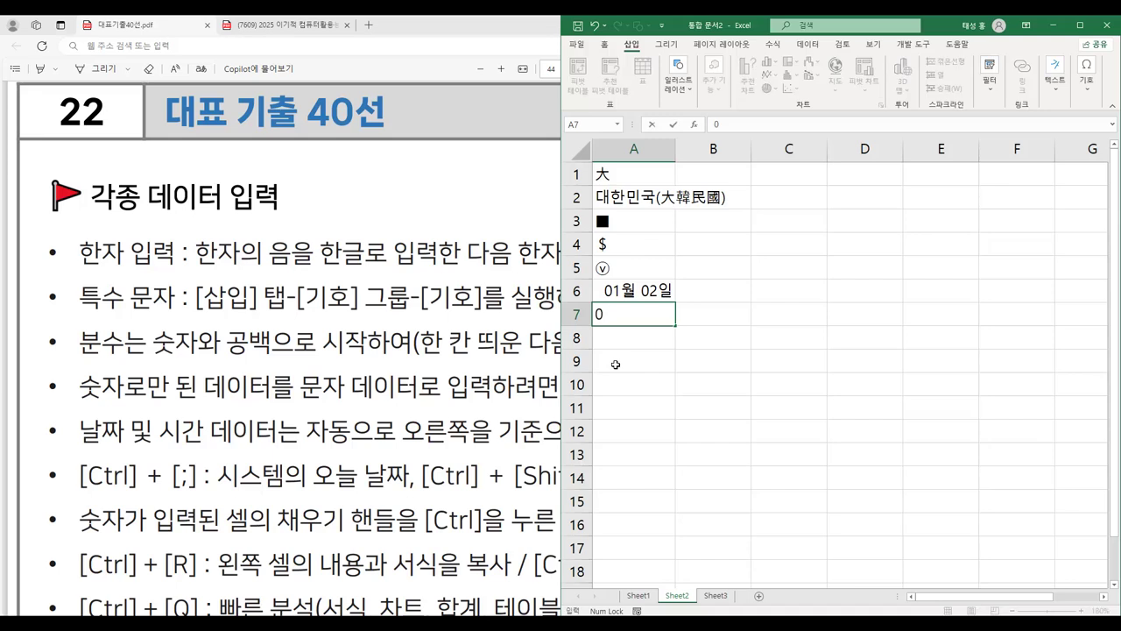
type(" 1/2")
key("Return")
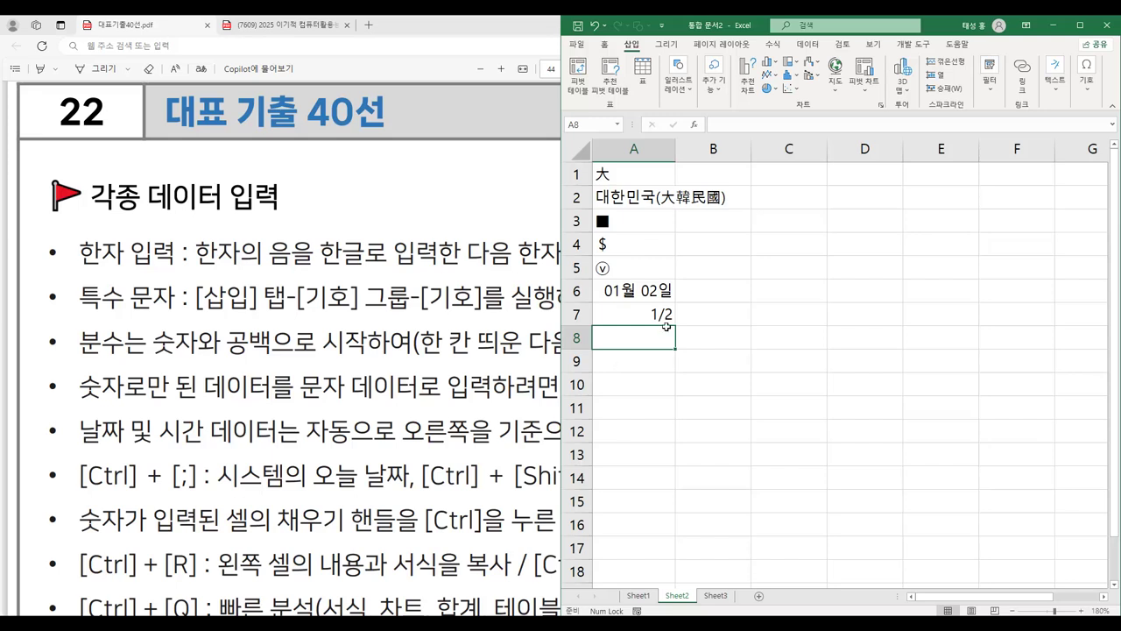
Step: Switch to the PDF and highlight the key phrases about entering numeric data as text with a leading apostrophe, and clear the marks
left_click(1054, 25)
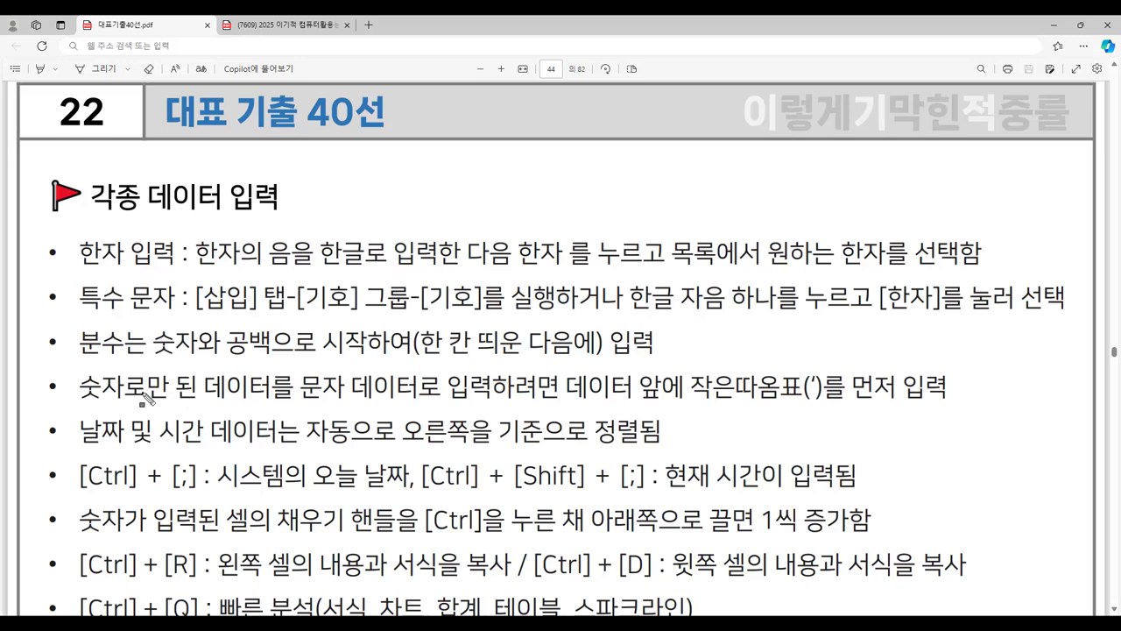
mouse_move(81, 383)
left_mouse_down()
mouse_move(142, 401)
mouse_move(270, 405)
left_mouse_up()
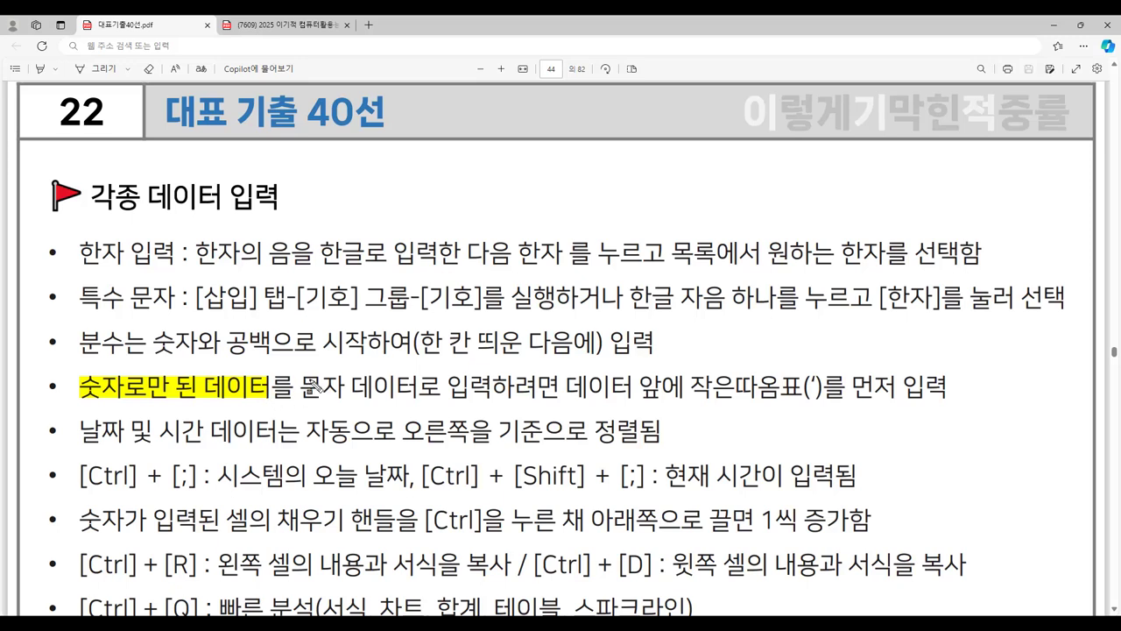
left_click_drag(302, 400, 493, 401)
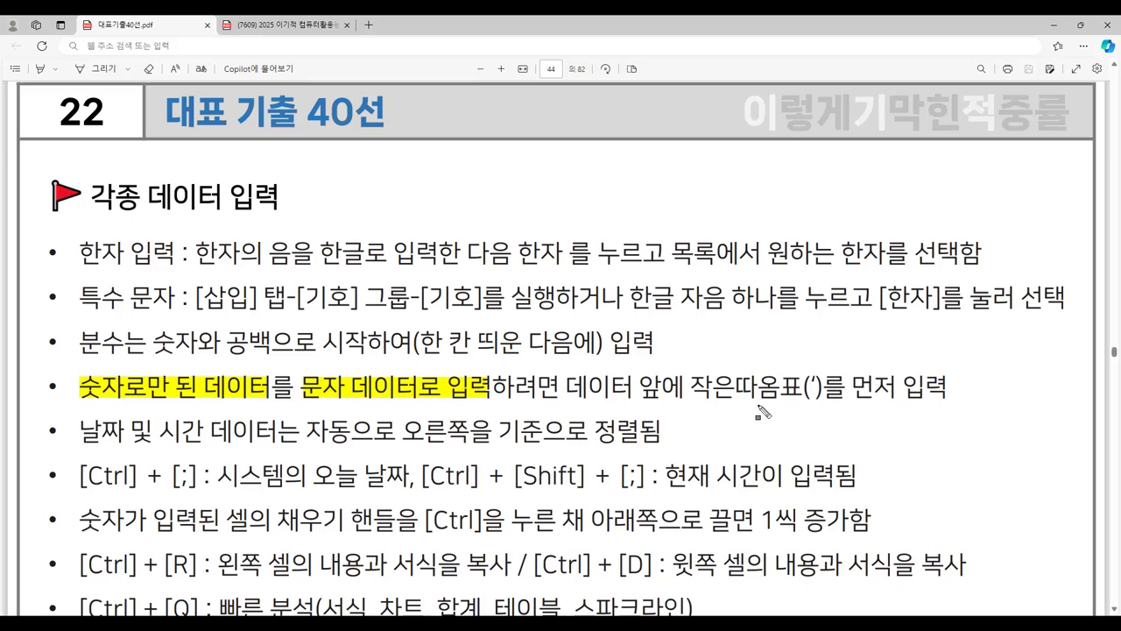
mouse_move(691, 383)
left_mouse_down()
mouse_move(797, 407)
mouse_move(936, 403)
left_mouse_up()
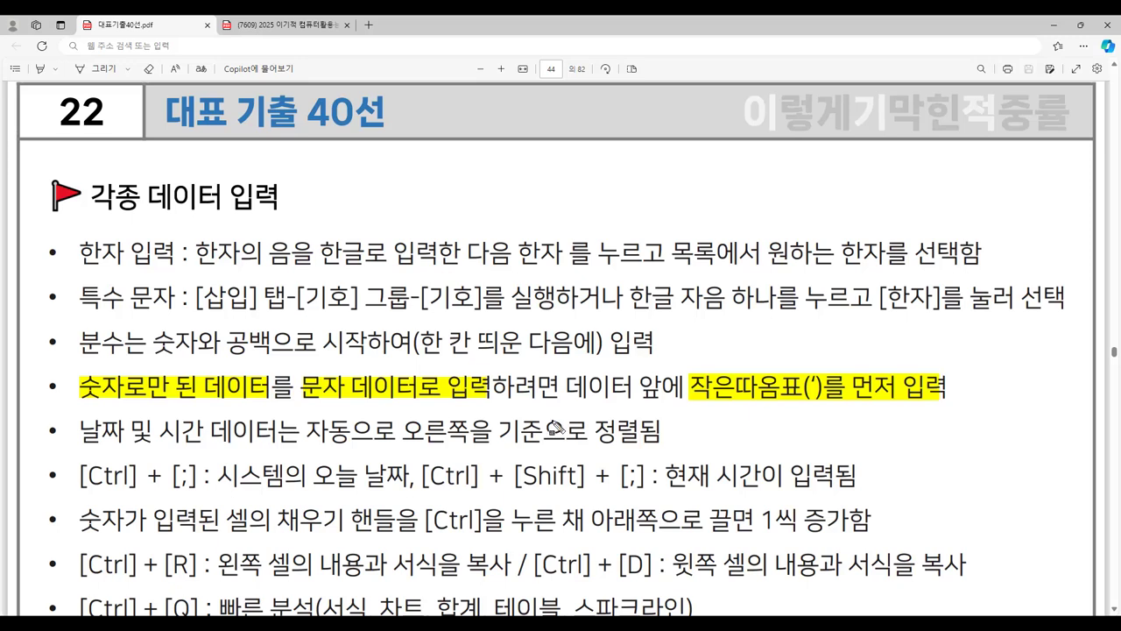
key("ctrl+z")
Step: Switch to the Excel sheet and enter 010 in cell A8 and 007 in cell A9 as plain numbers
key("alt+Tab")
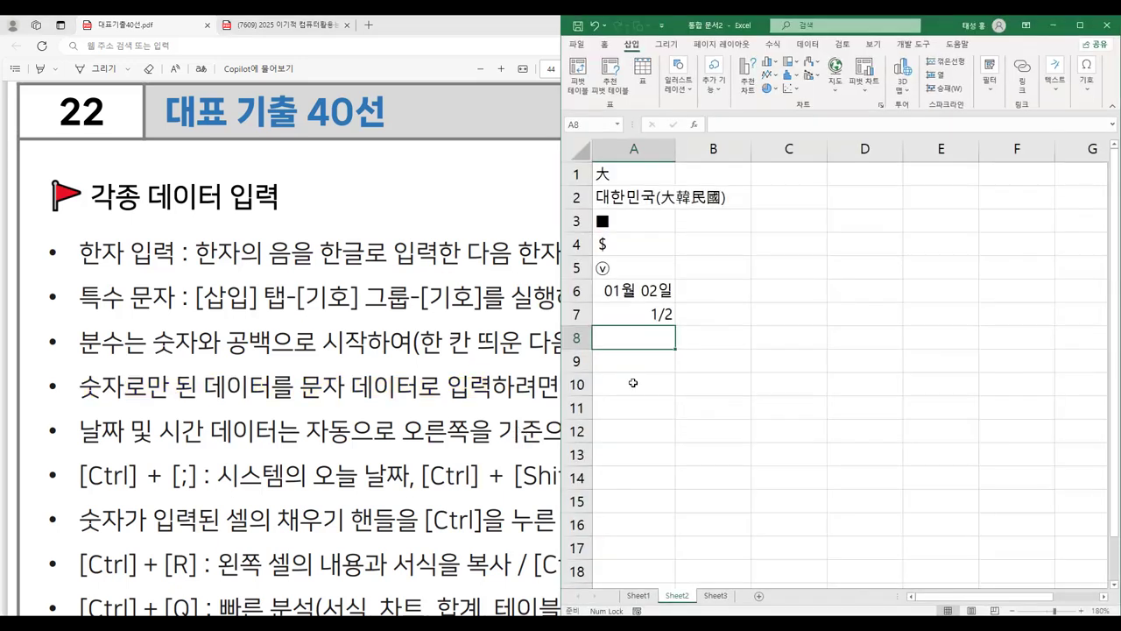
type("010")
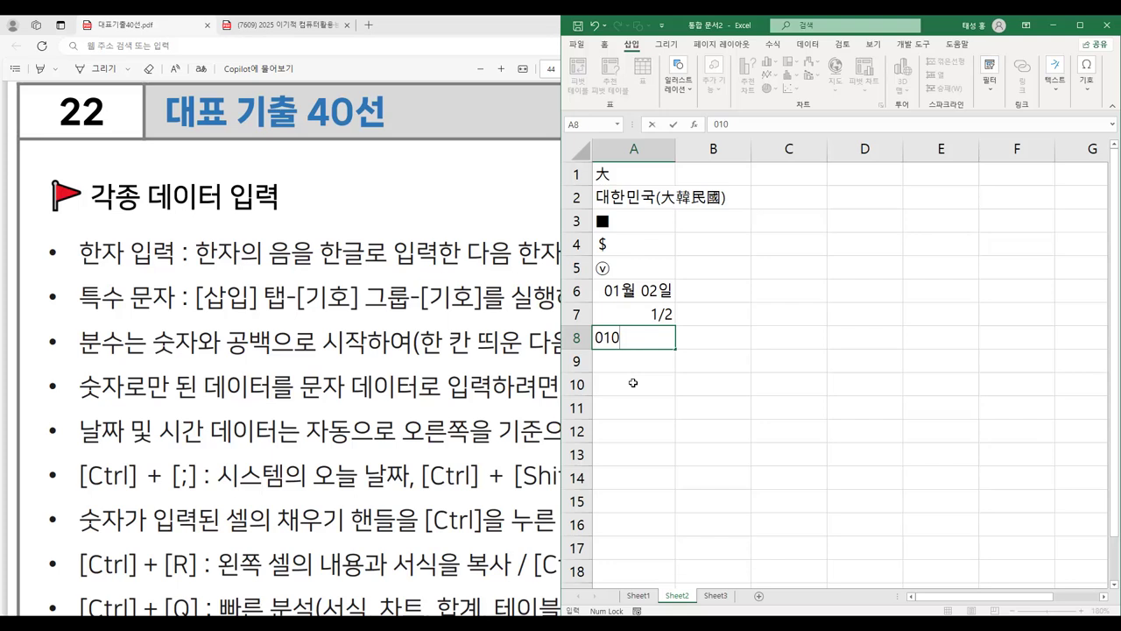
key("Return")
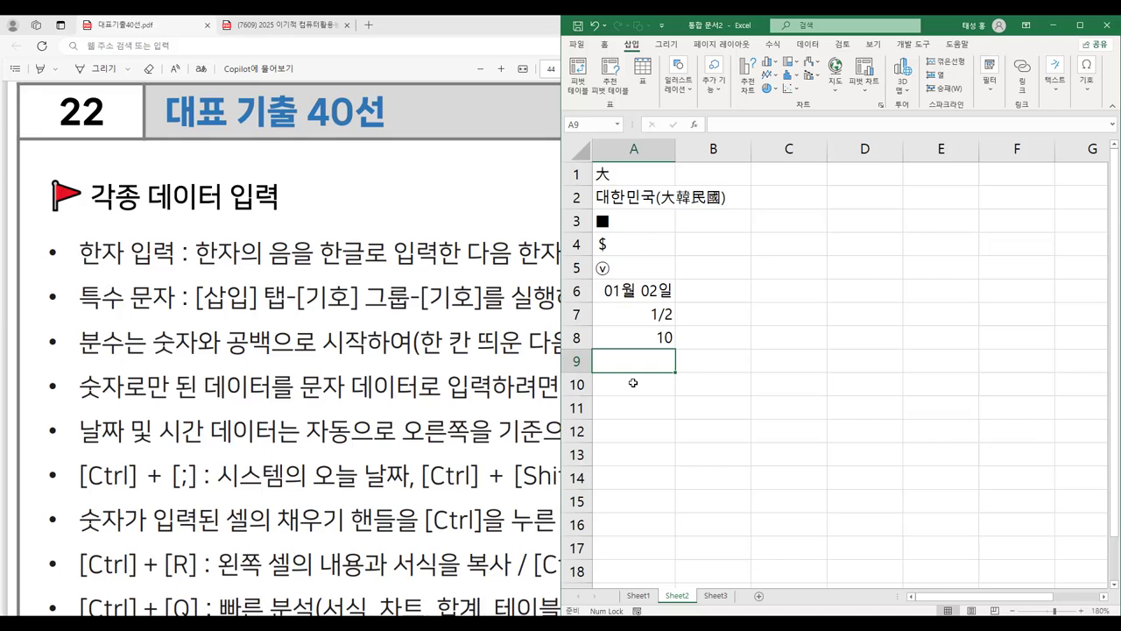
type("007")
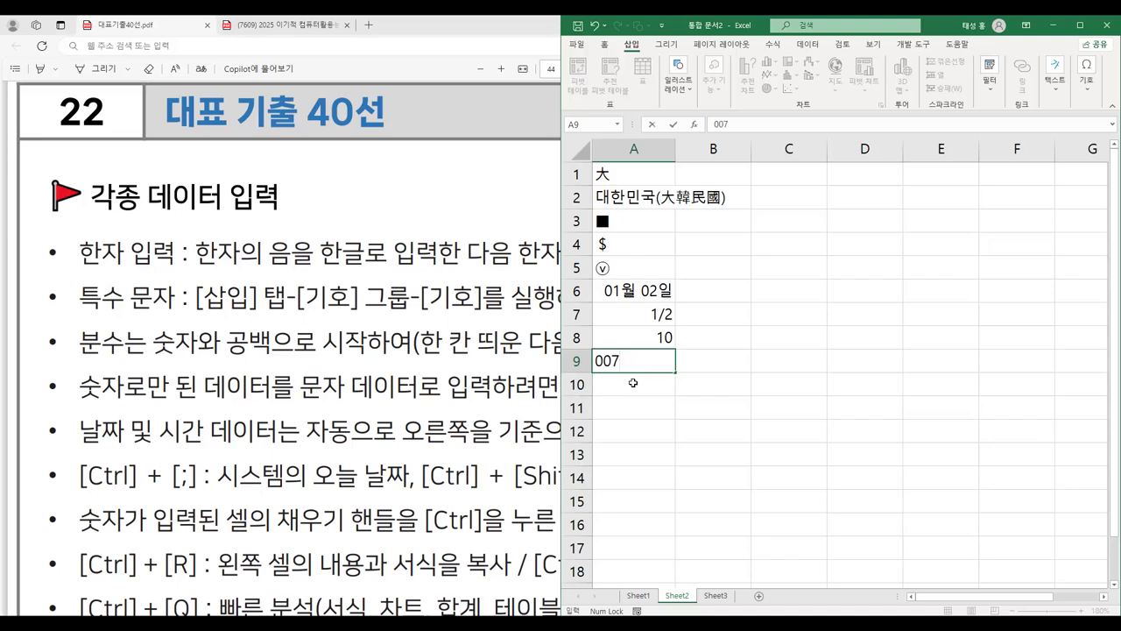
key("Return")
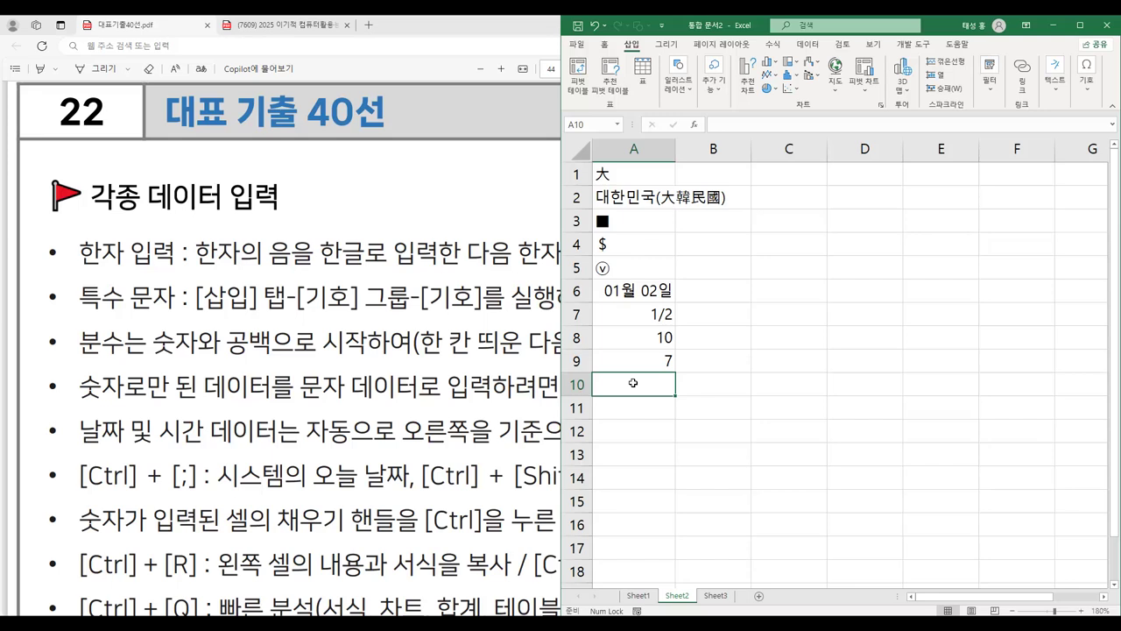
Step: Enter '010 in cell A10 and '007 in cell A11 as text, and compare them with the numbers in A8 and A9
type("'010")
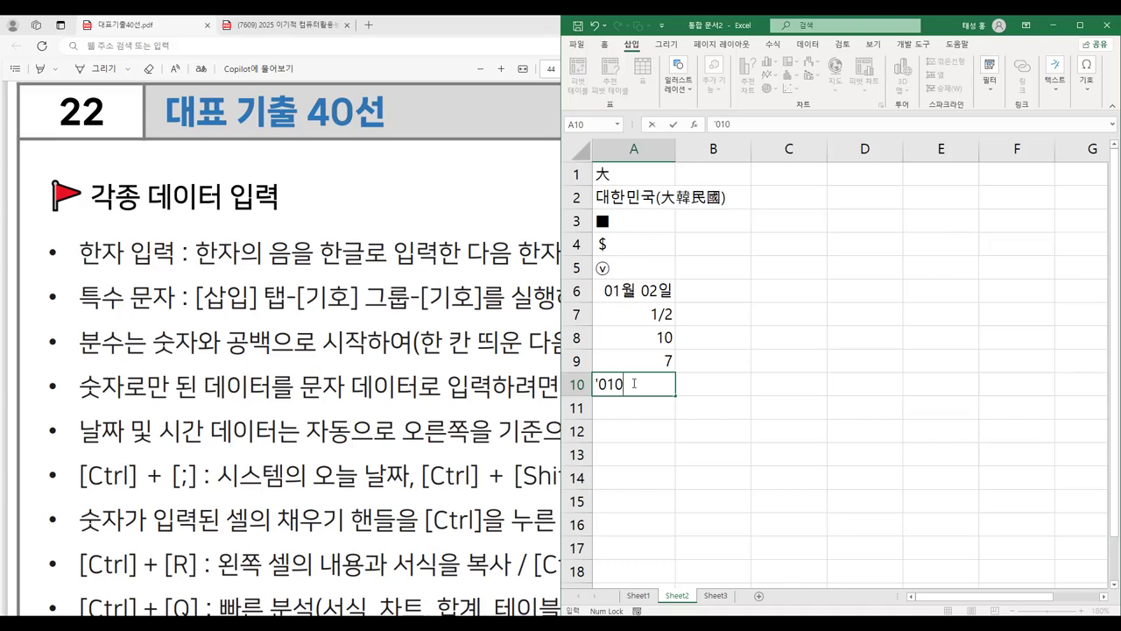
key("Return")
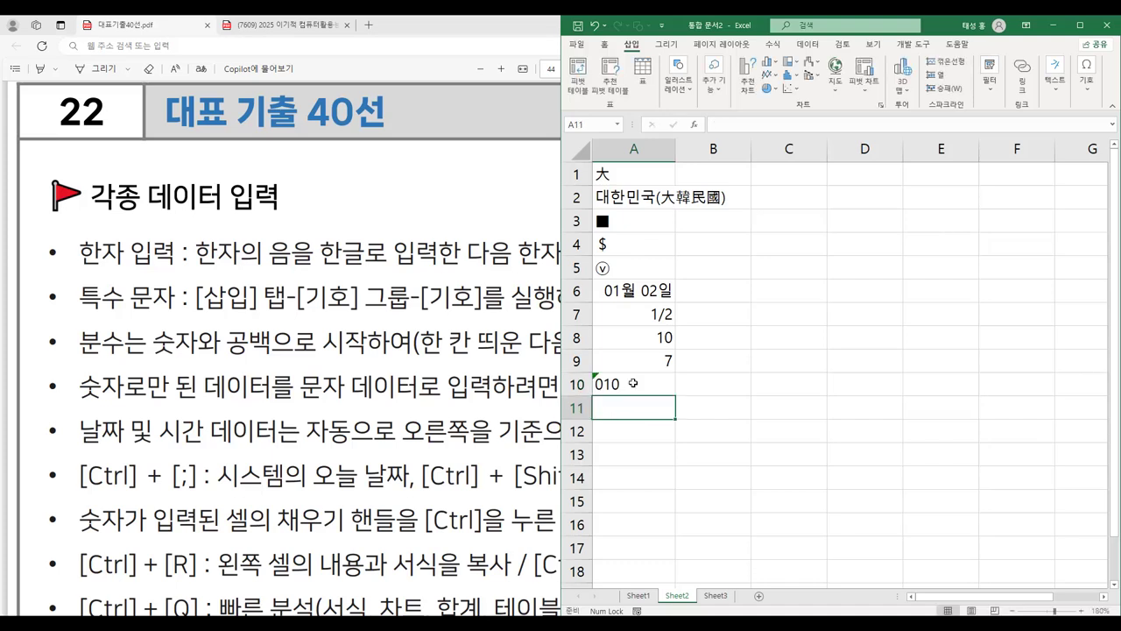
type("'007")
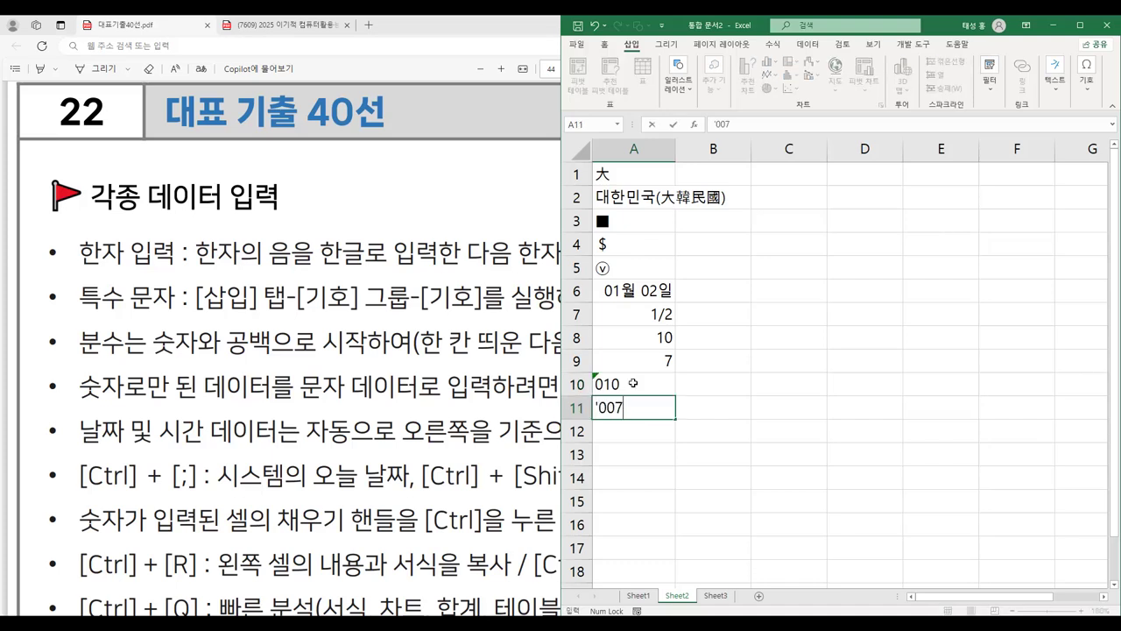
key("Return")
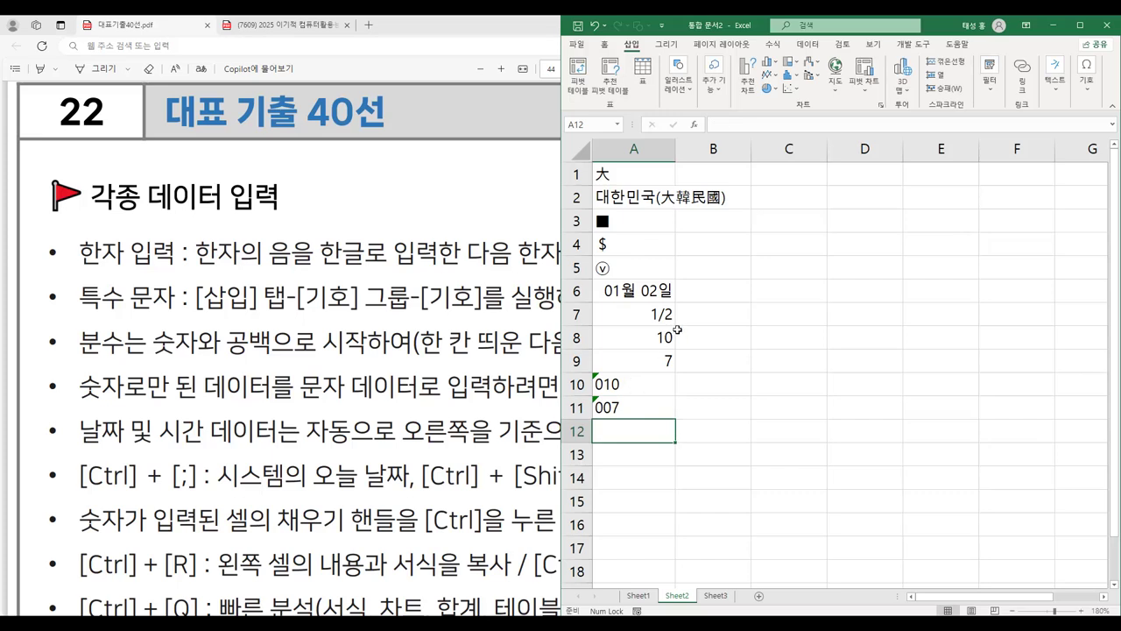
left_click(641, 336)
left_click(649, 360)
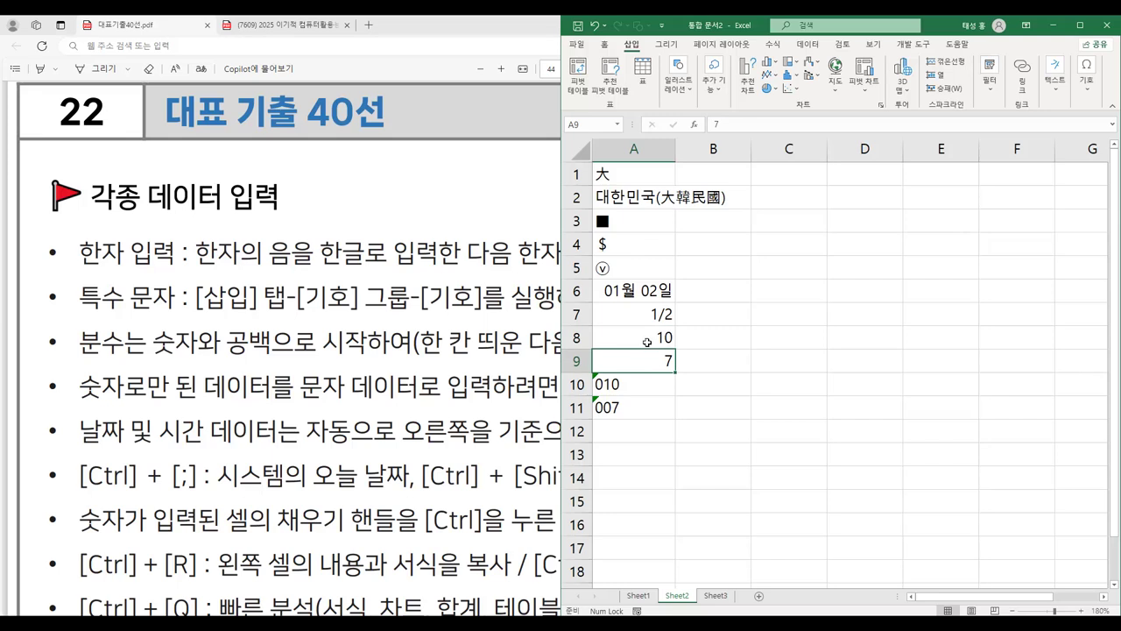
left_click(629, 385)
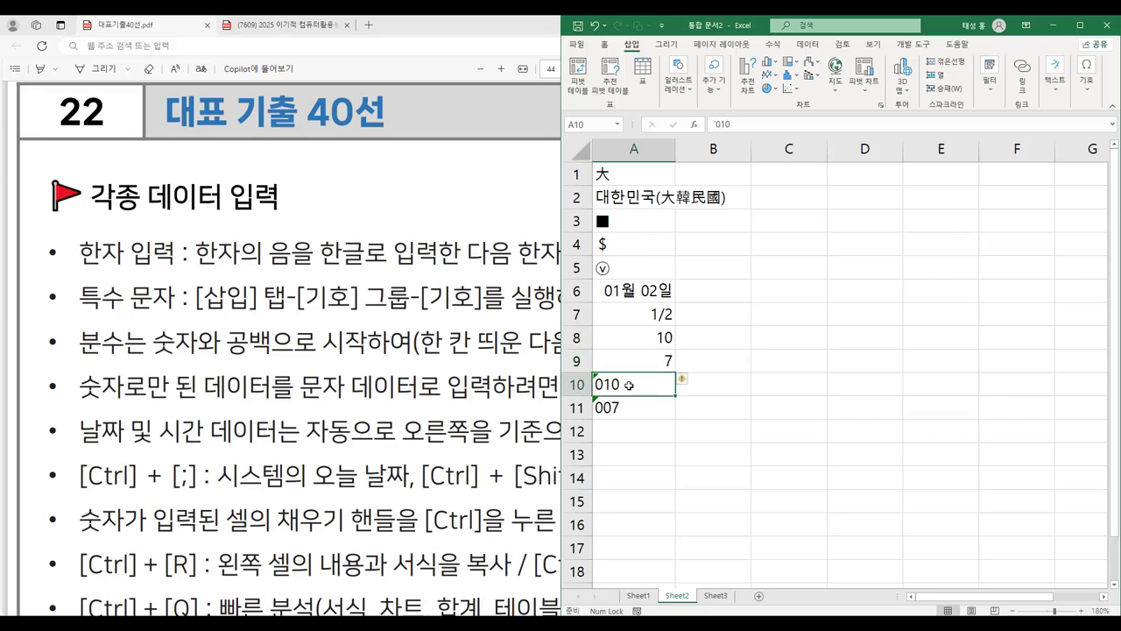
left_click(626, 409)
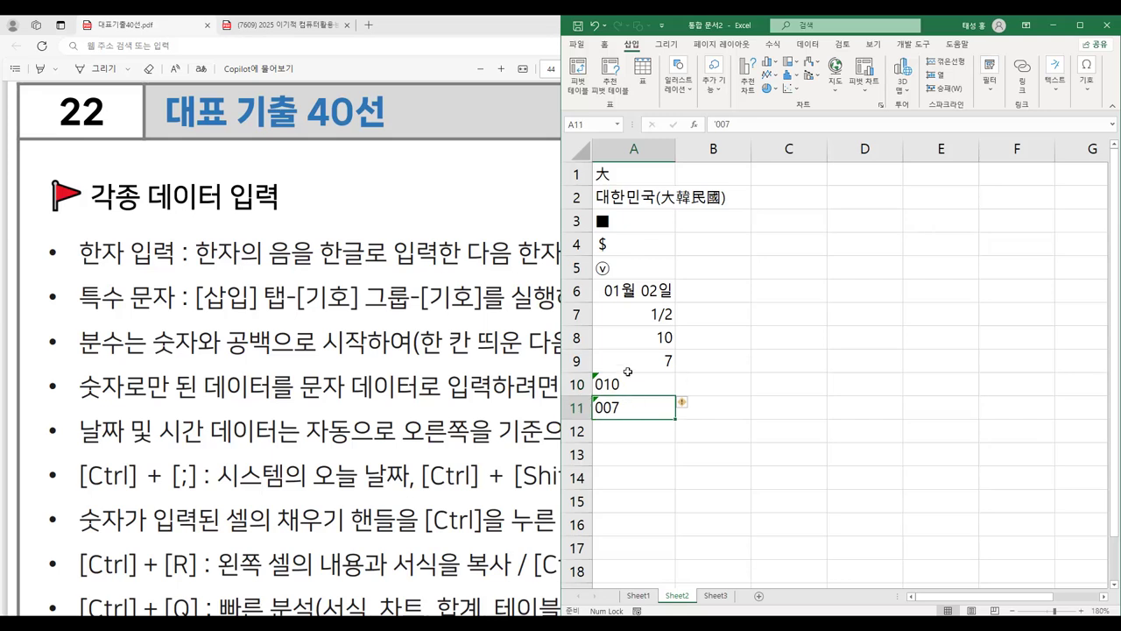
left_click(628, 376)
left_click(630, 406)
Step: Switch to the PDF, highlight the date and time alignment line, box 날짜 및 시간, and clear the marks
left_click(1055, 25)
scroll(157, 362, "down", 1)
left_click_drag(77, 375, 663, 391)
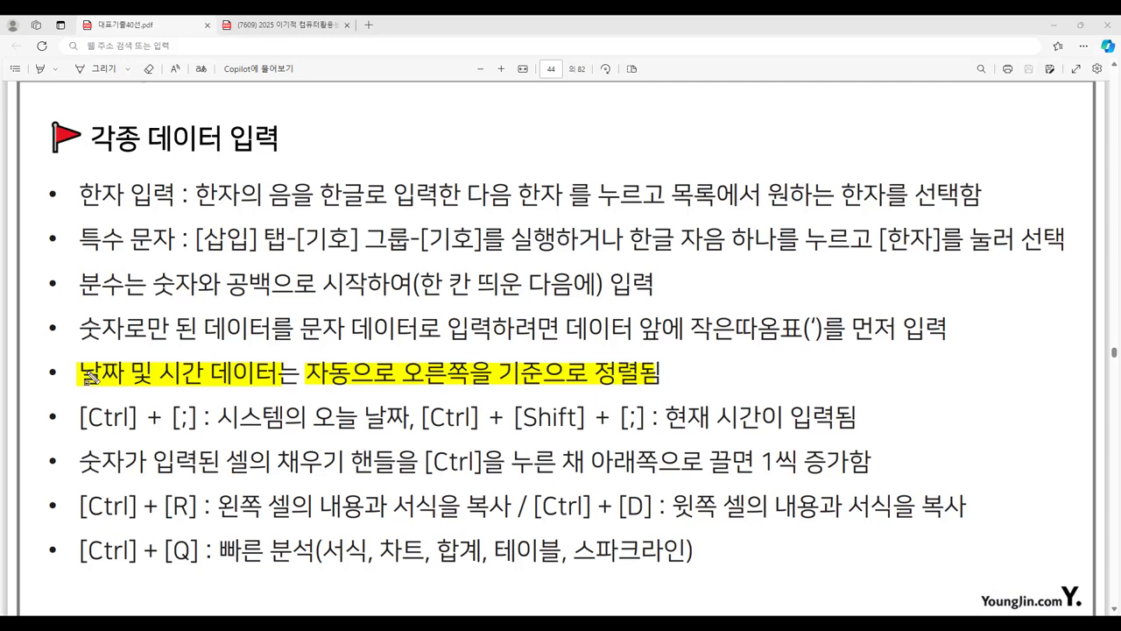
left_click_drag(72, 358, 204, 390)
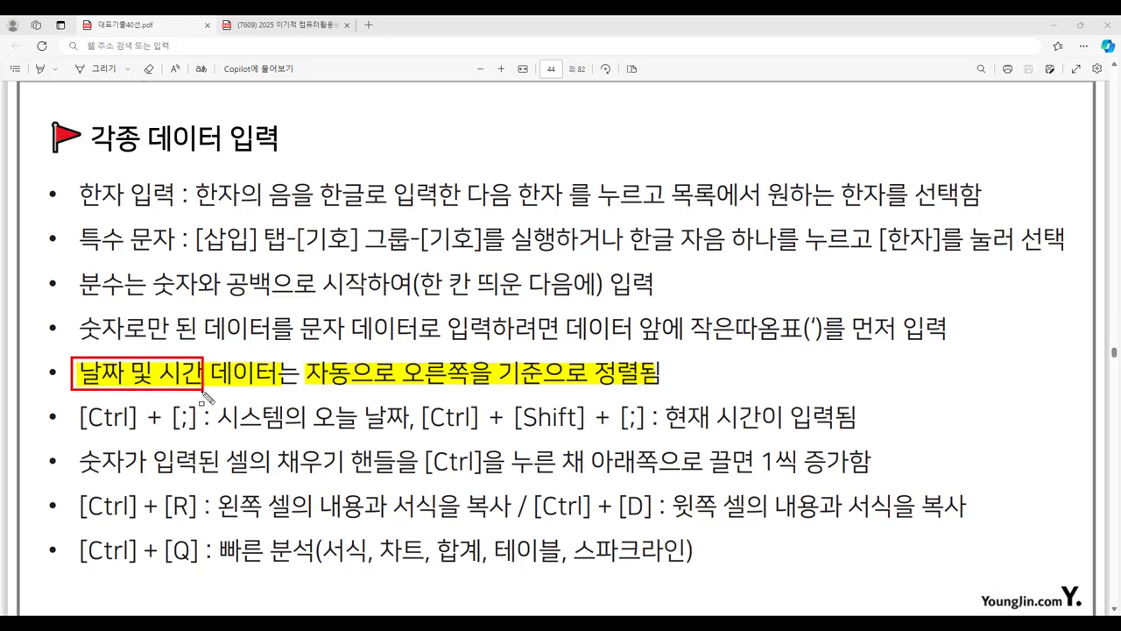
key("Escape")
Step: Switch to the Excel sheet and enter 2-2 in A12, 777 in A13 and 문자 in A14 to compare default alignments
key("alt+Tab")
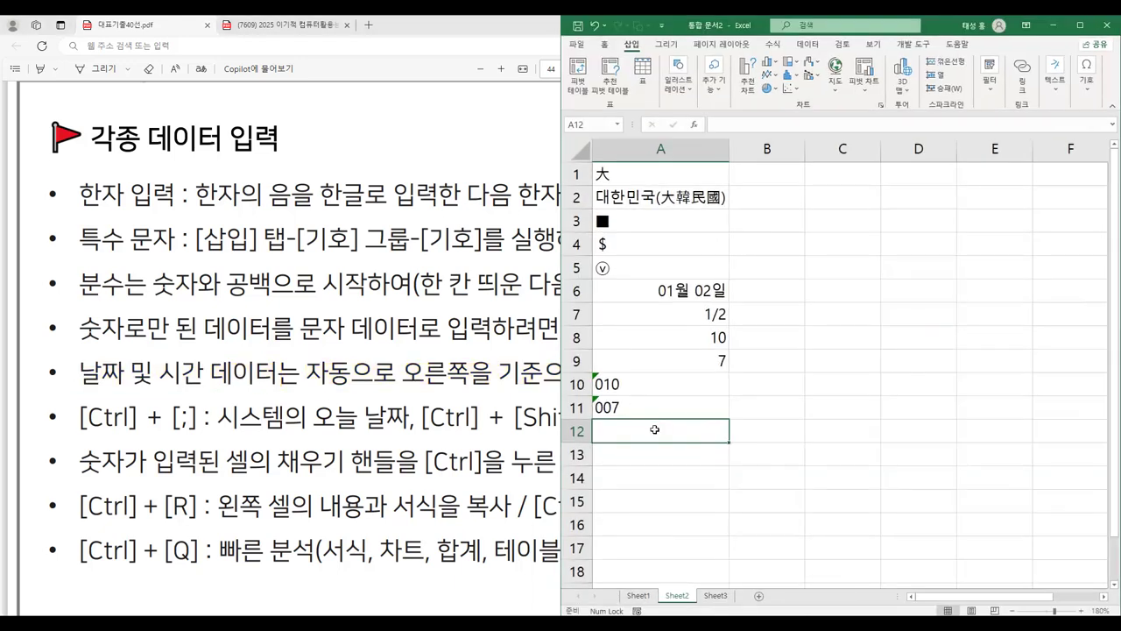
type("2-2")
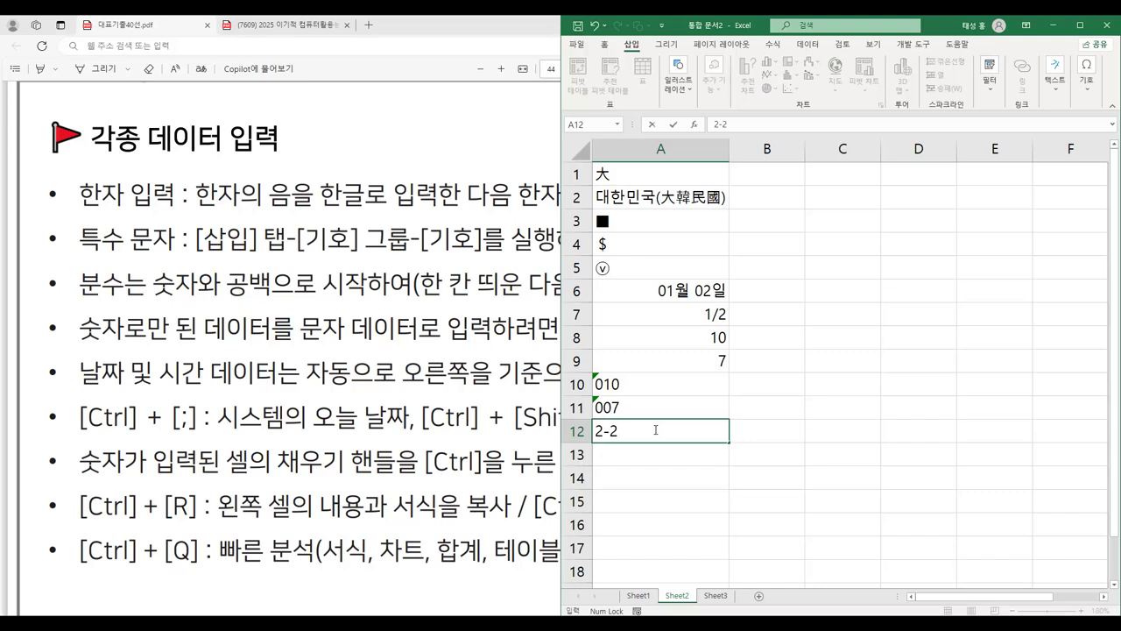
key("Return")
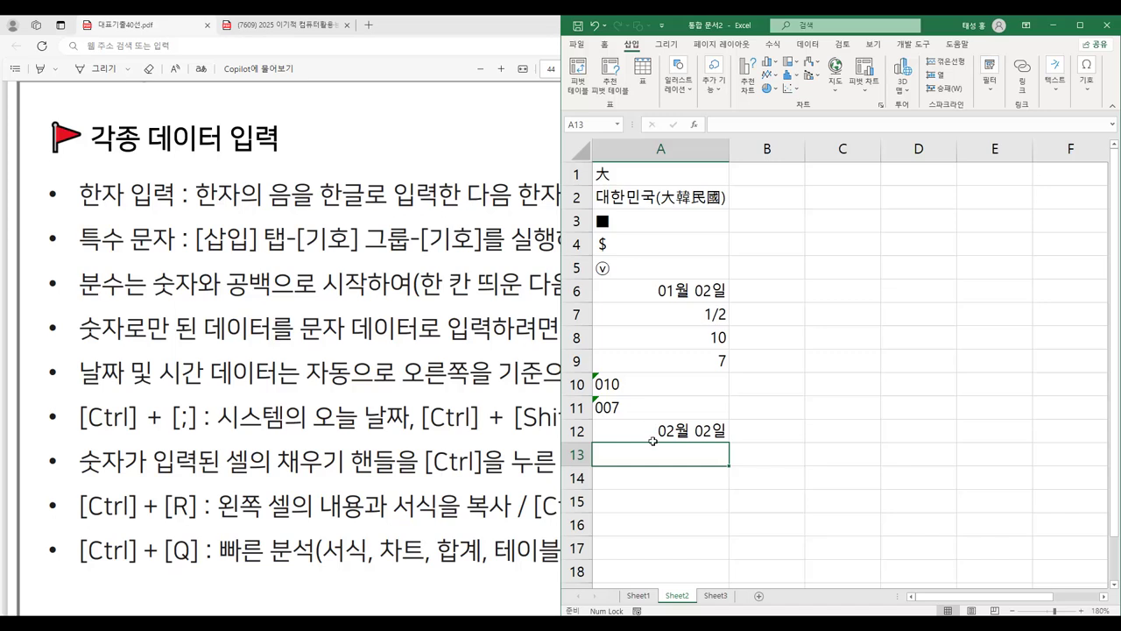
type("777")
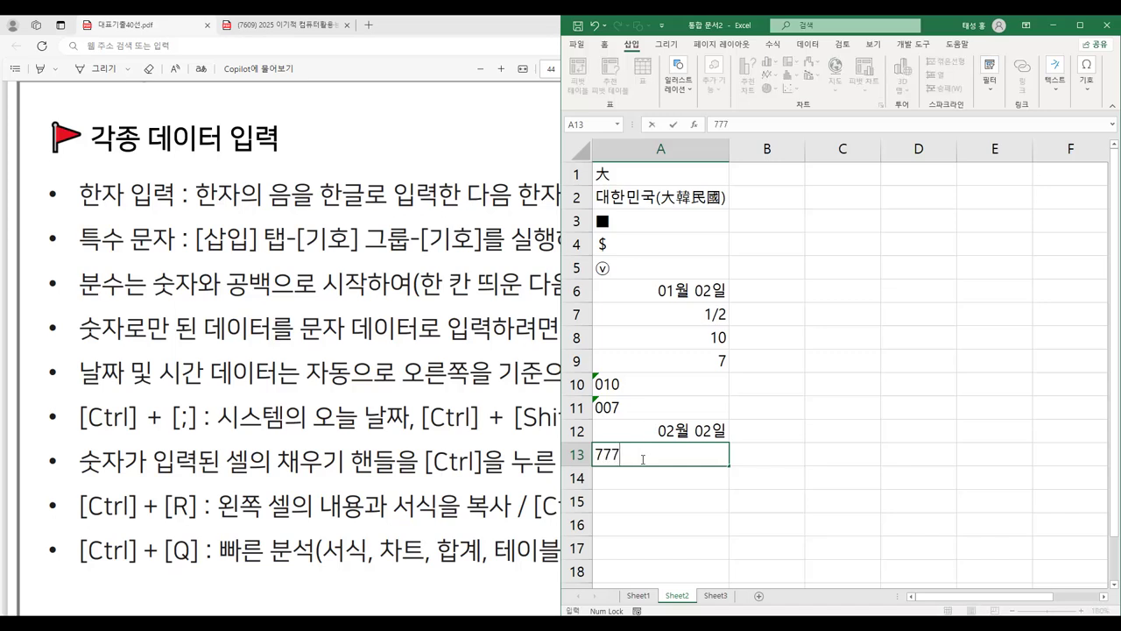
key("Return")
type("문자")
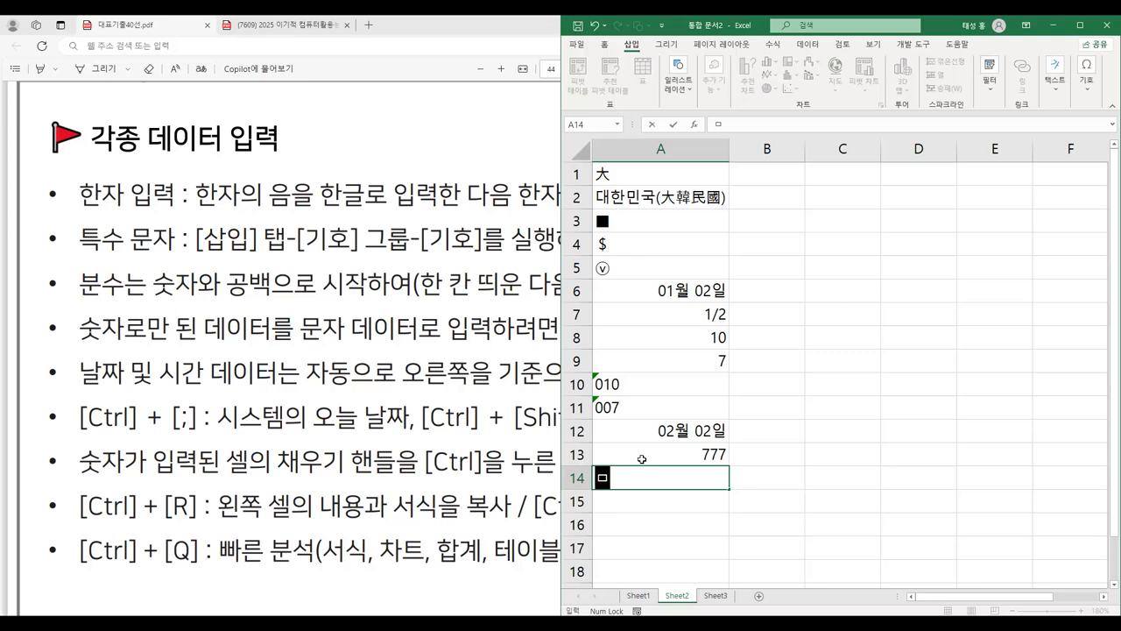
key("Return")
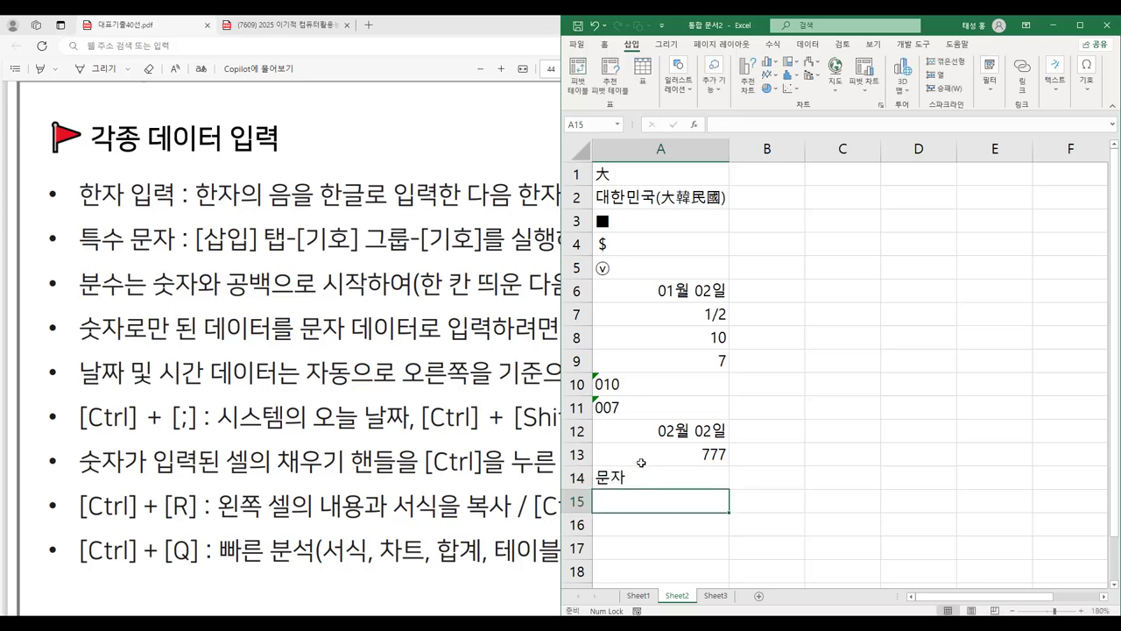
Step: Switch to the PDF, highlight and box the key parts of the line on inserting today's date and the current time, and clear the marks
left_click(1054, 25)
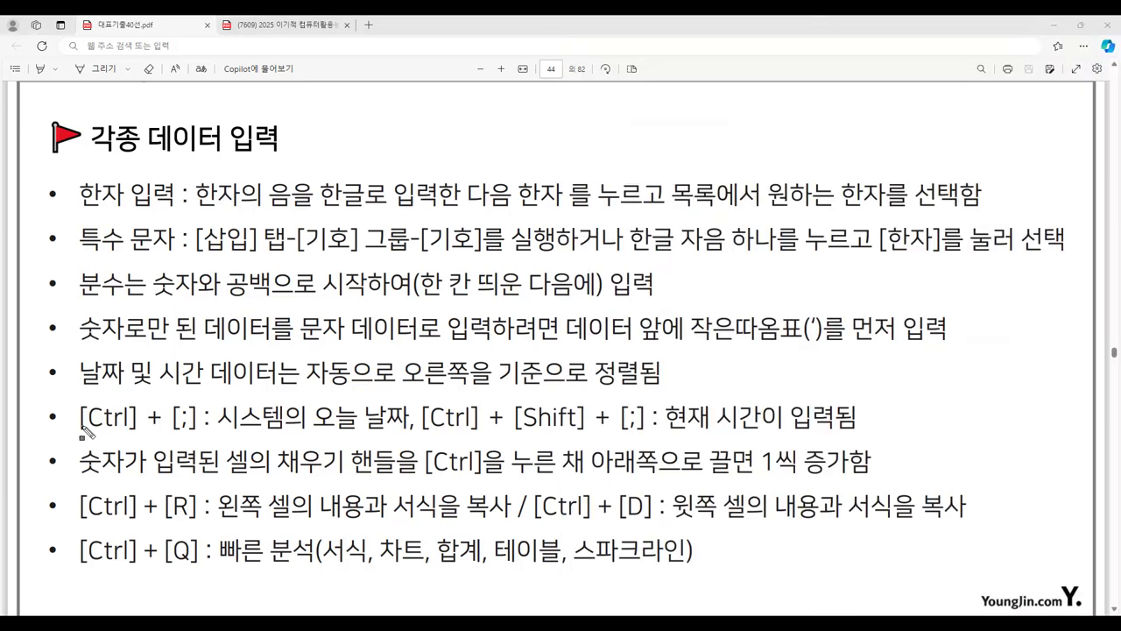
left_click_drag(74, 412, 189, 434)
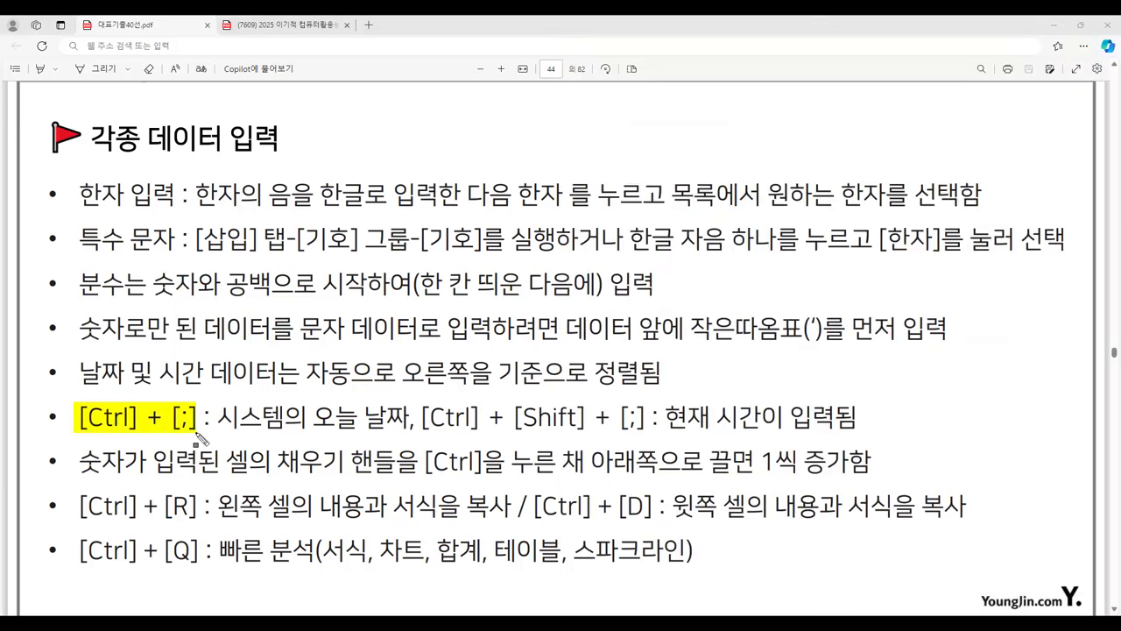
left_click_drag(366, 410, 418, 429)
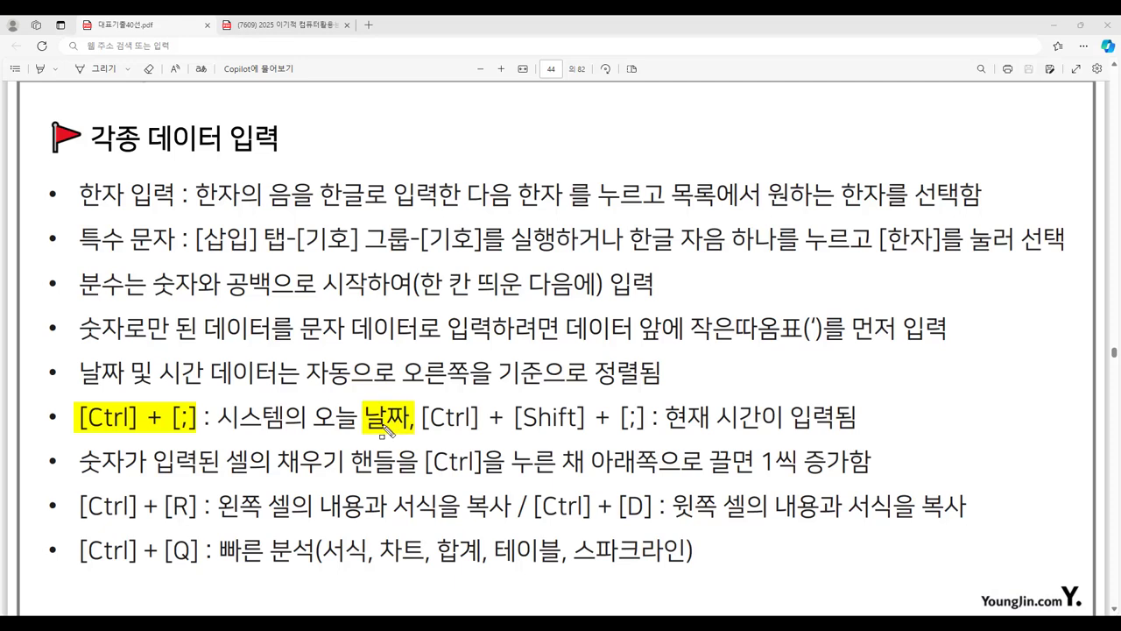
left_click_drag(360, 401, 389, 433)
left_click_drag(166, 401, 201, 431)
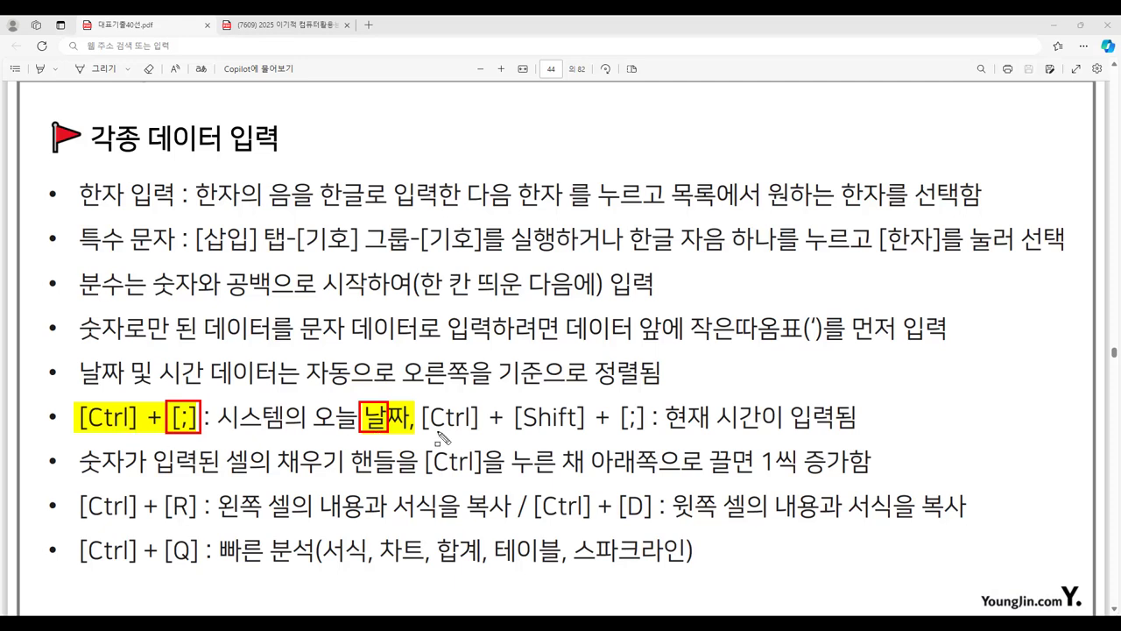
mouse_move(420, 414)
left_mouse_down()
mouse_move(475, 442)
mouse_move(646, 440)
left_mouse_up()
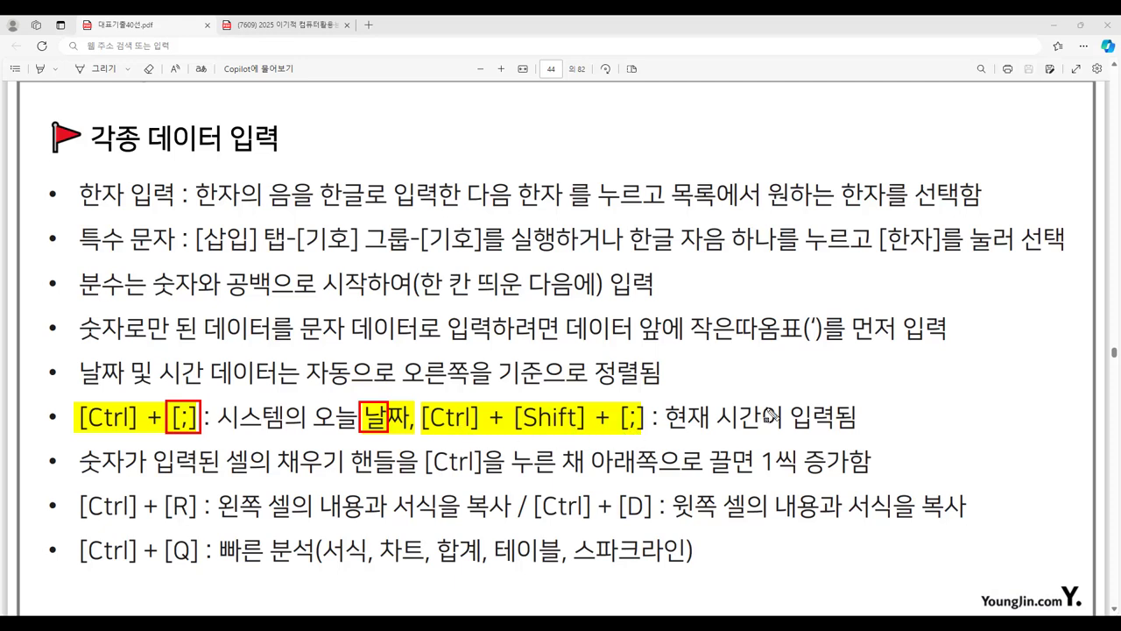
left_click_drag(715, 416, 765, 440)
mouse_move(715, 403)
left_mouse_down()
mouse_move(719, 426)
mouse_move(743, 438)
left_mouse_up()
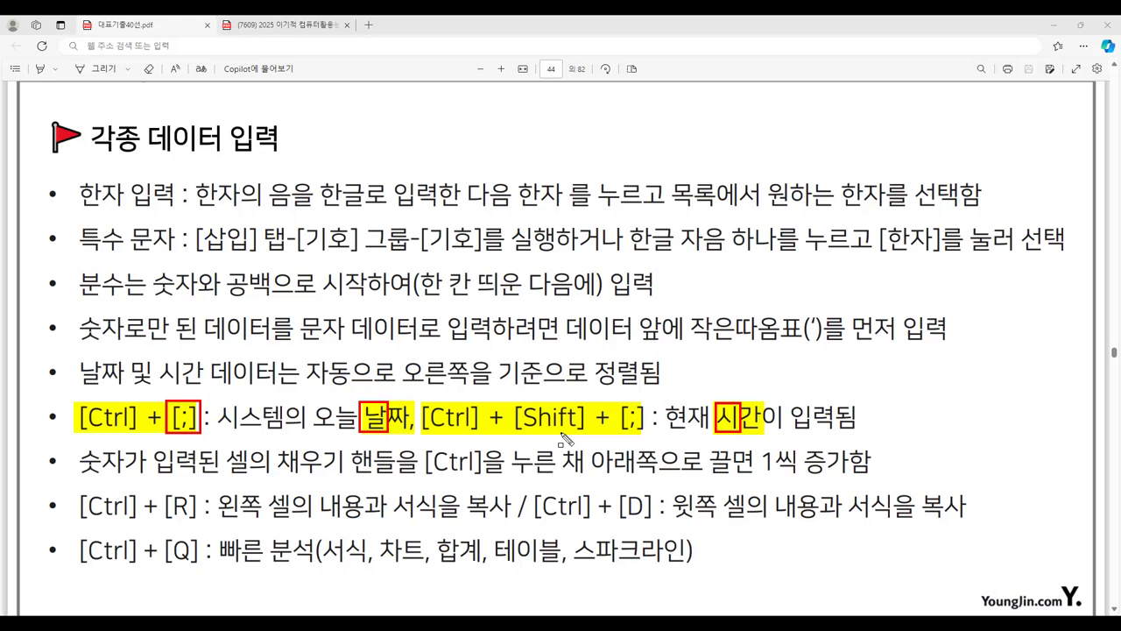
key("Escape")
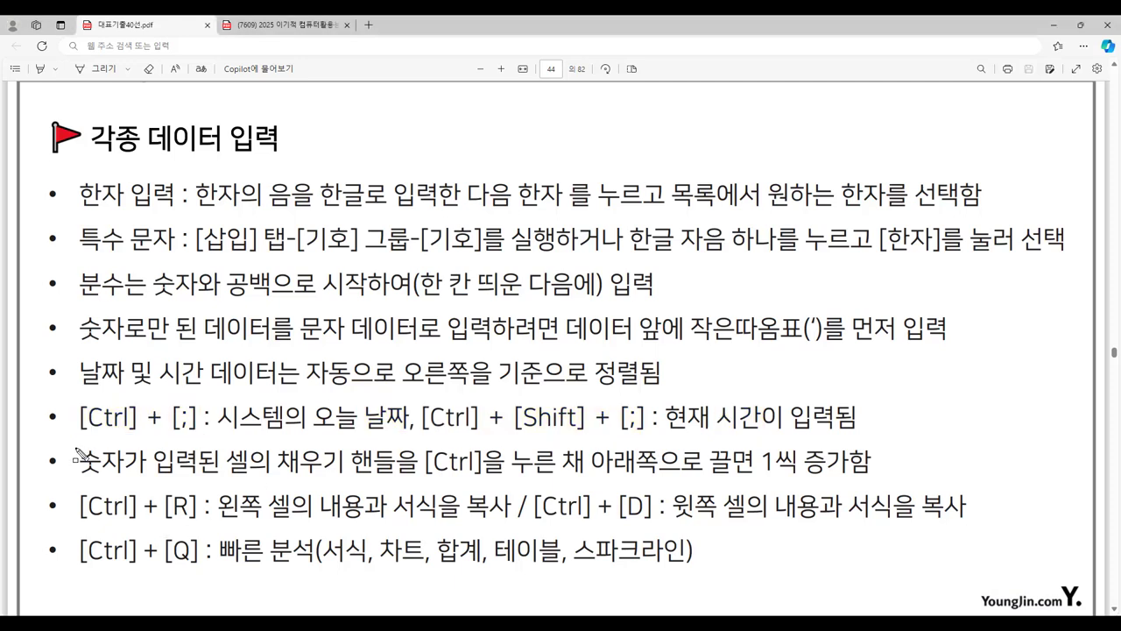
Step: Box 숫자가 입력된 셀 in the PDF's fill-handle line and highlight the phrase about filling downward in increments of 1
mouse_move(75, 447)
left_mouse_down()
mouse_move(200, 491)
mouse_move(263, 492)
mouse_move(250, 478)
left_mouse_up()
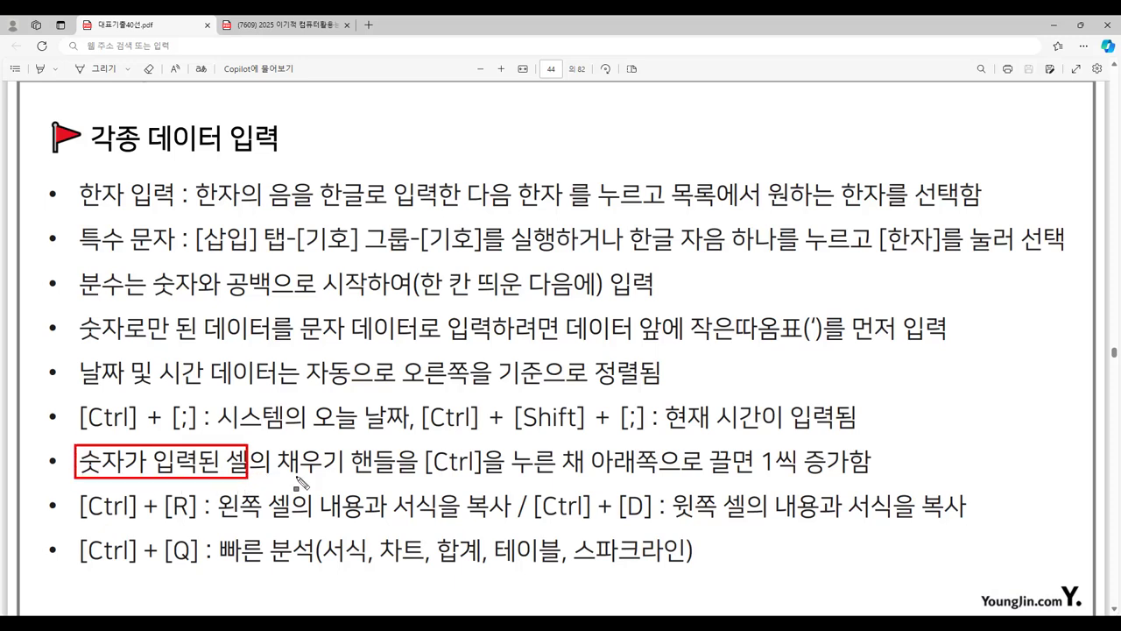
mouse_move(428, 454)
left_mouse_down()
mouse_move(431, 481)
mouse_move(871, 484)
left_mouse_up()
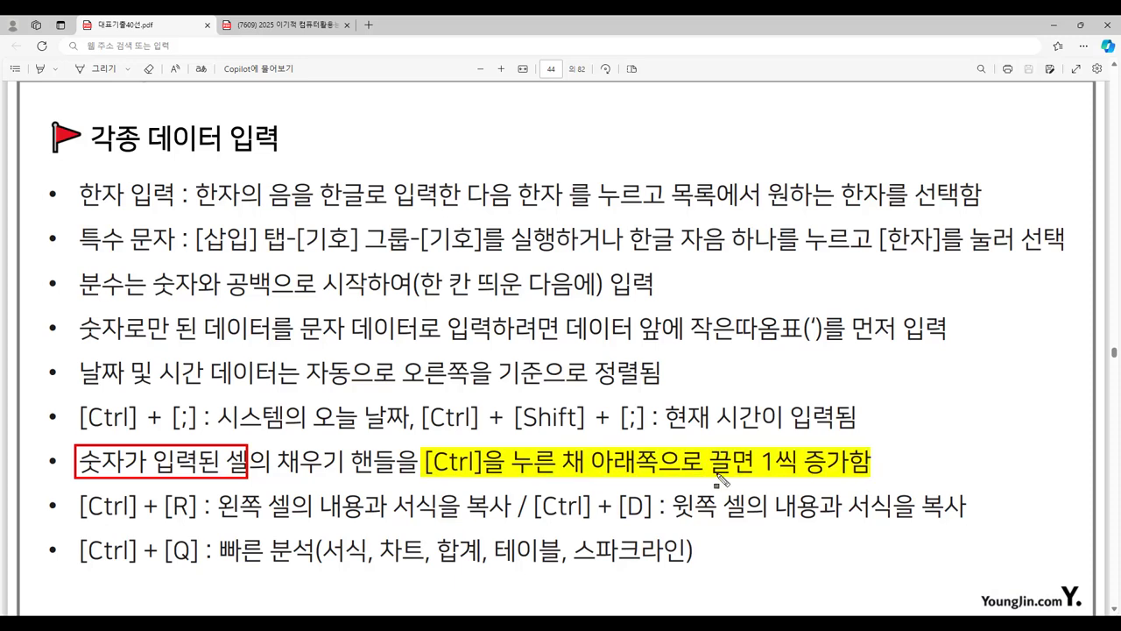
Step: Clear the PDF marks, switch to the Excel sheet, enter 1 in B1 and fill it down to B14 as plain copies
key("Escape")
key("alt+Tab")
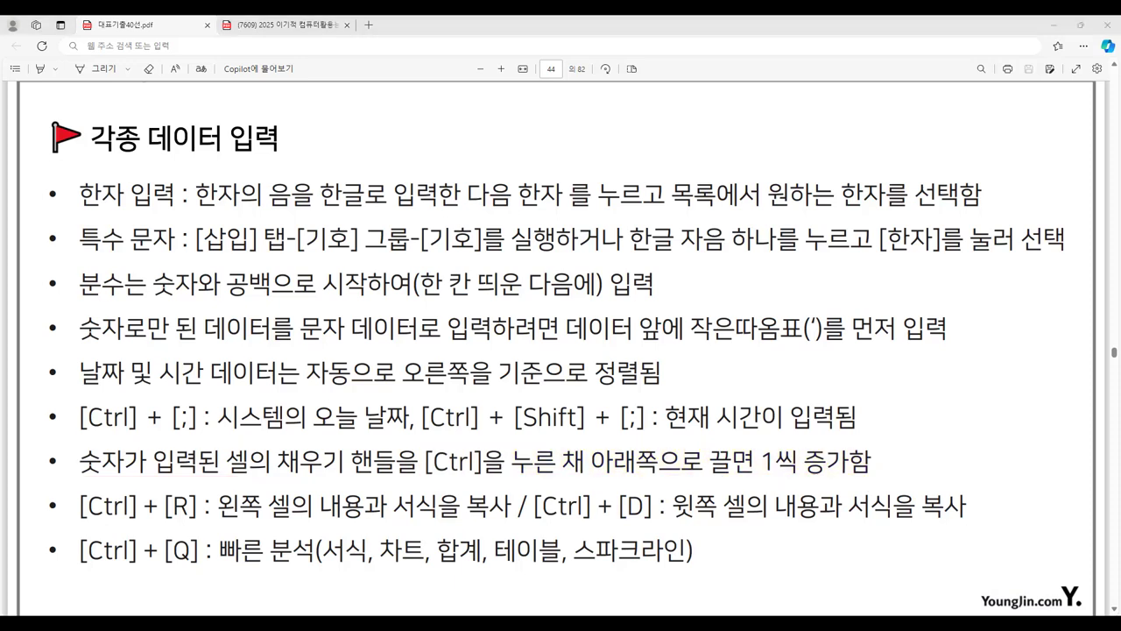
left_click(760, 176)
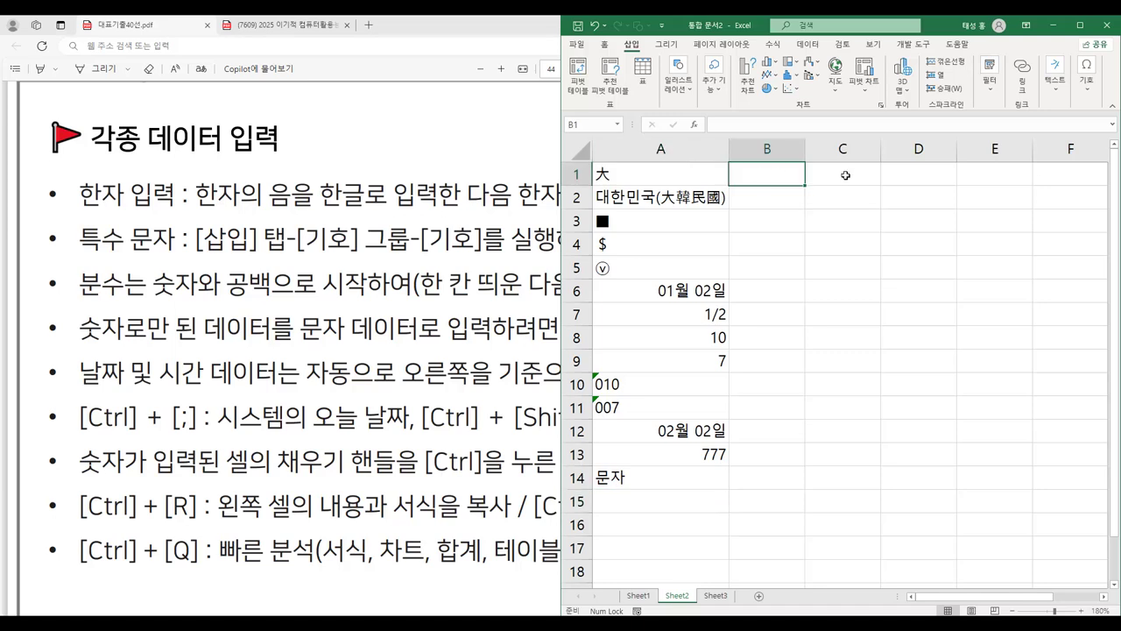
type("1")
key("Return")
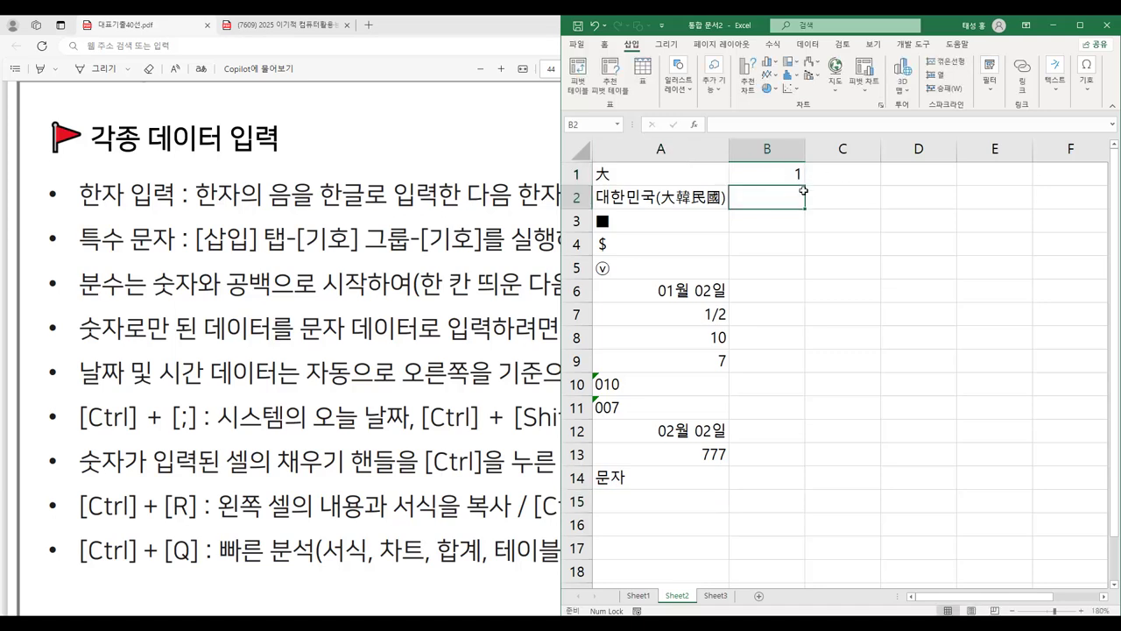
left_click(767, 178)
left_click_drag(805, 186, 816, 478)
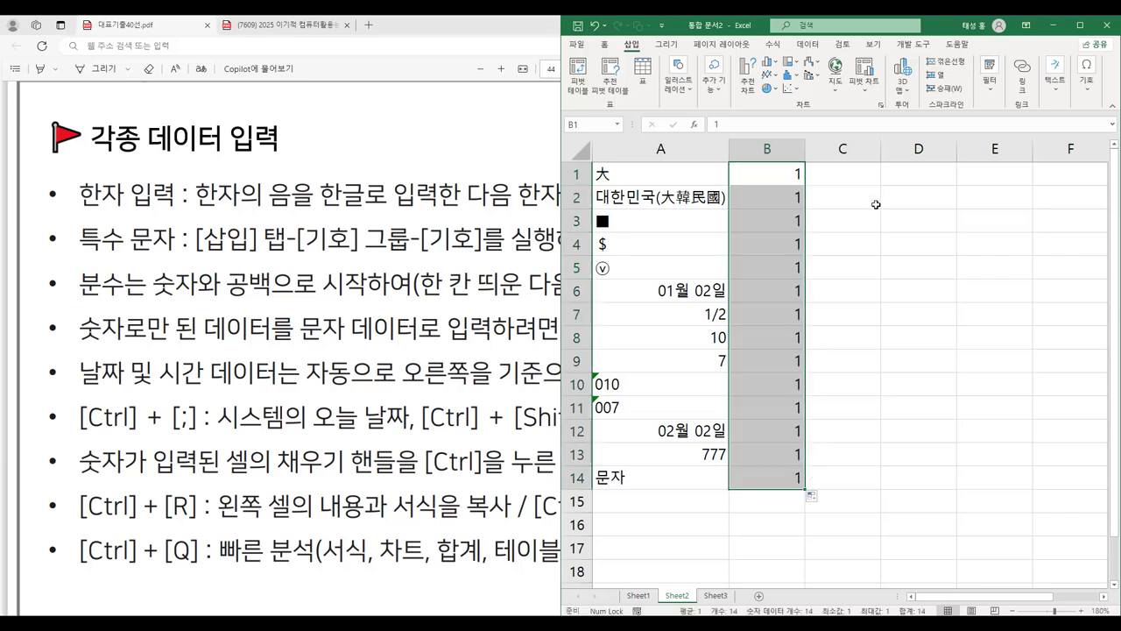
Step: Enter 1 in C1 and fill it down to C14 in increments of 1
left_click(863, 181)
type("1")
key("Return")
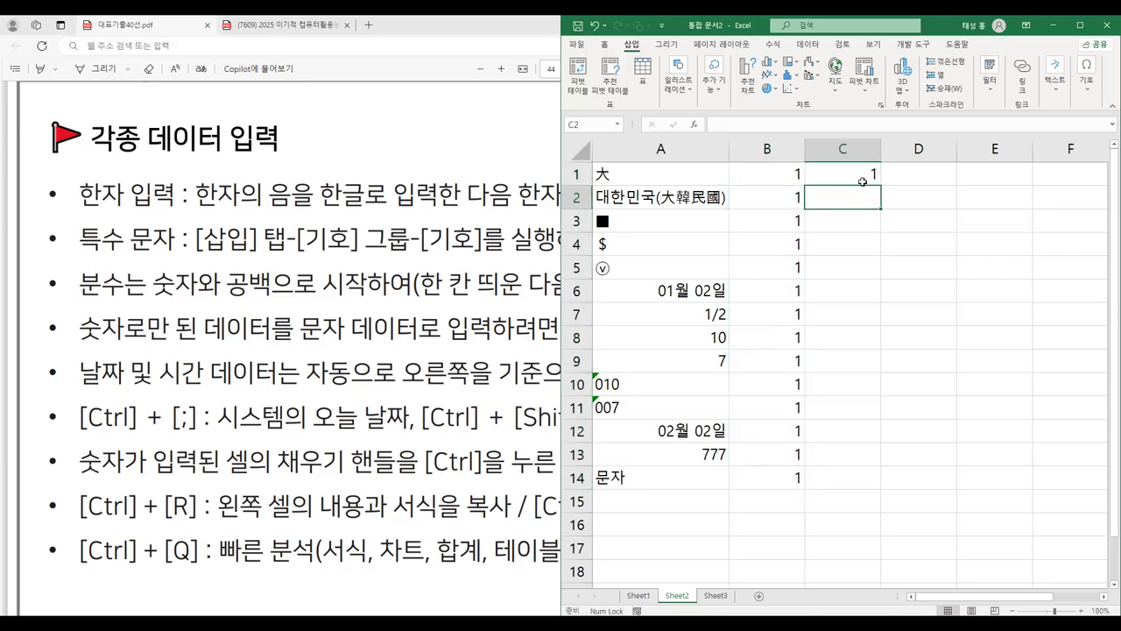
left_click(863, 181)
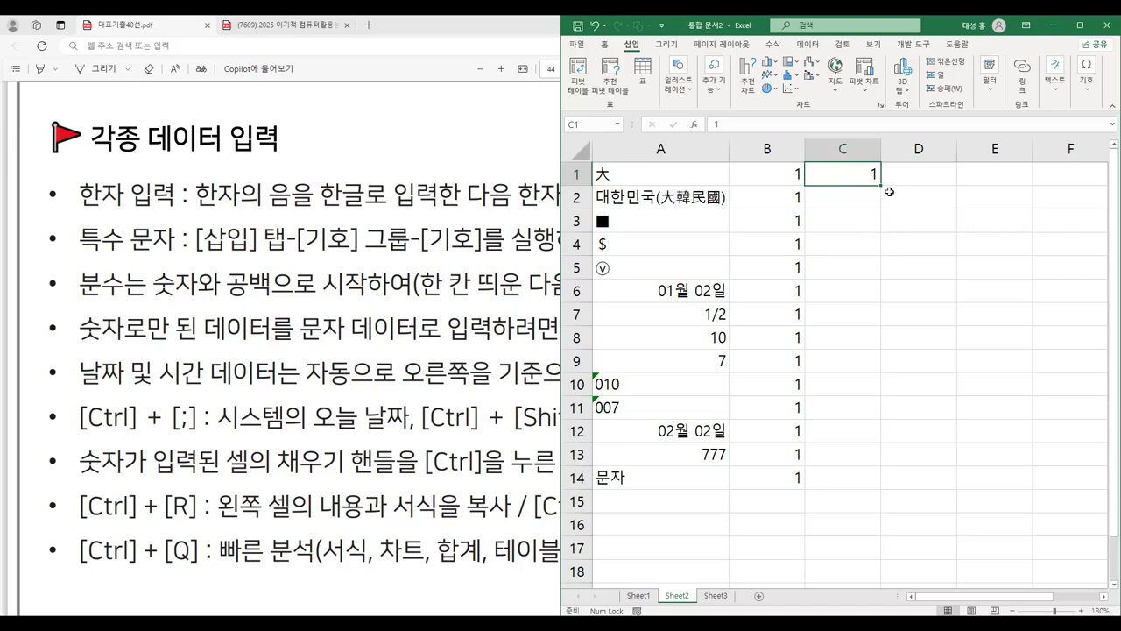
left_click_drag(883, 187, 879, 478)
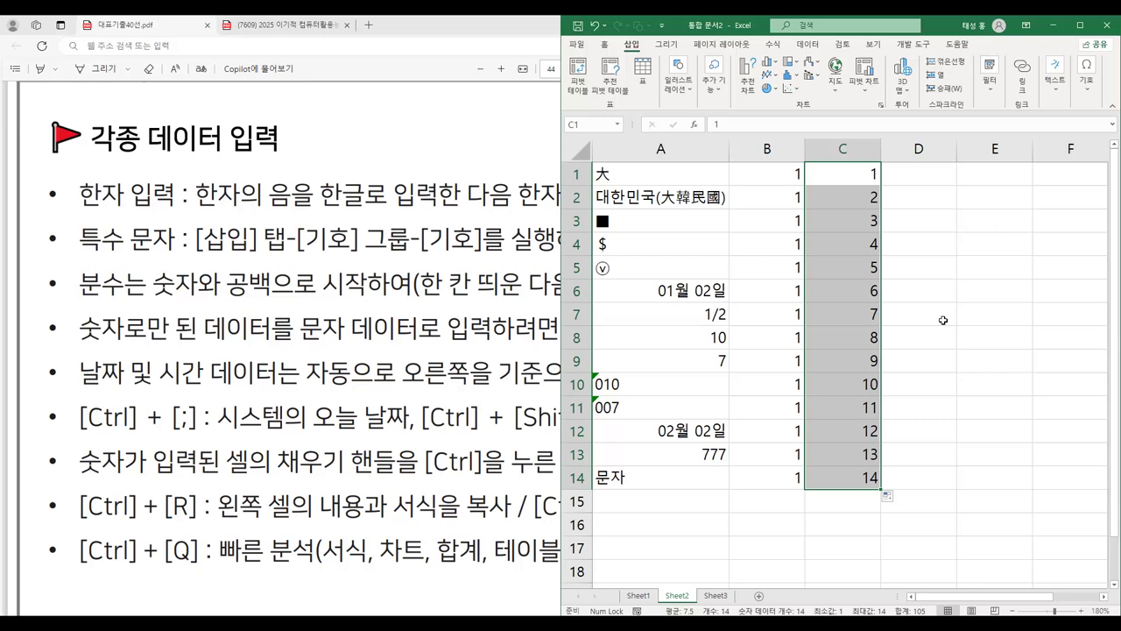
Step: Enter 1.5 in D1 and fill it down to D14 in increments of 1
left_click(918, 178)
type("1.5")
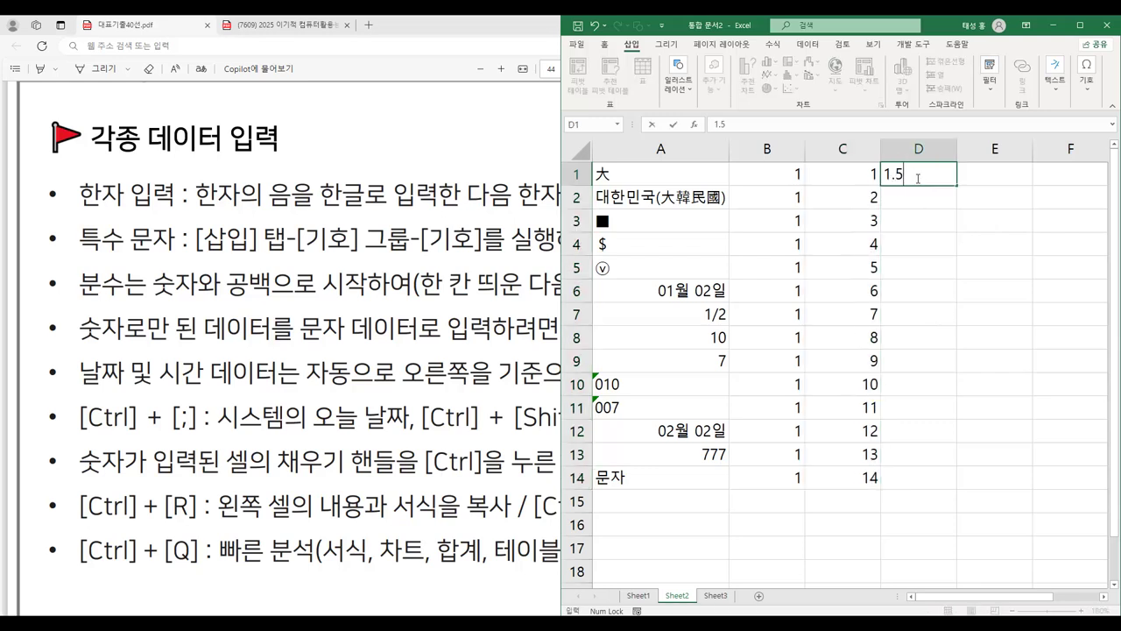
key("Return")
left_click(917, 177)
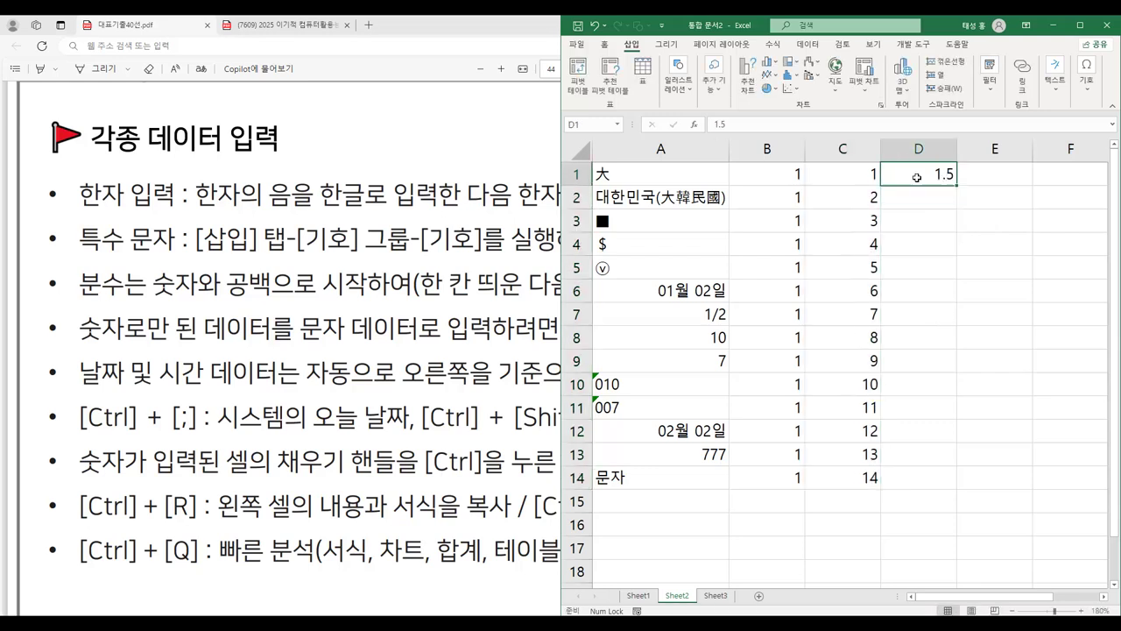
left_click_drag(958, 185, 964, 486)
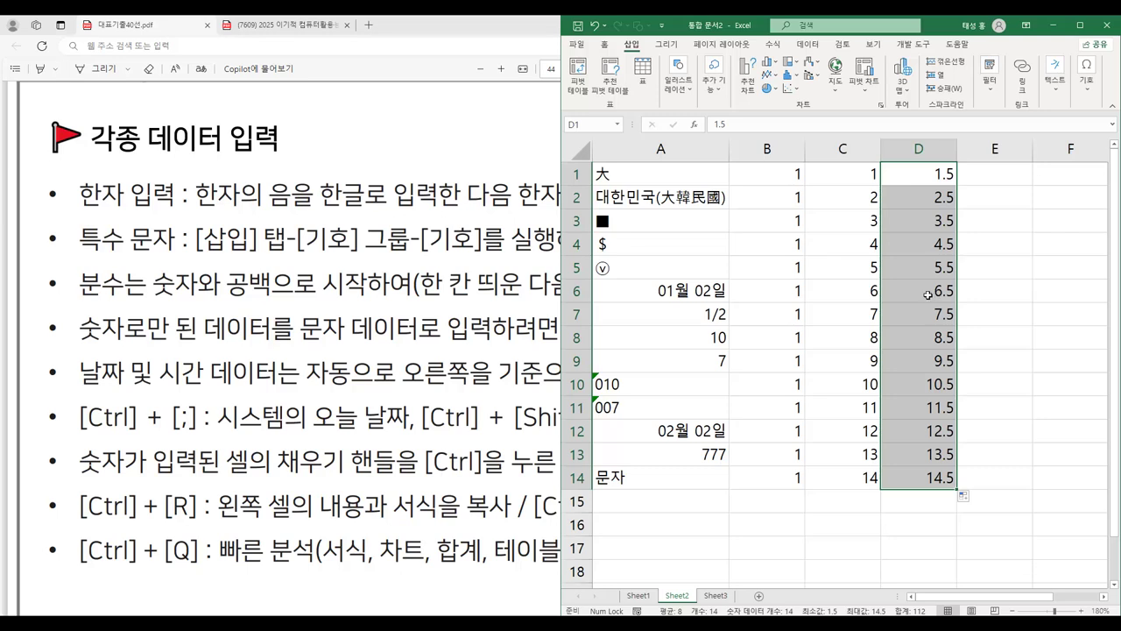
Step: Switch to the PDF, highlight the shortcuts and descriptions for copying the left and upper cell's contents and formatting, and clear the marks
left_click(1054, 25)
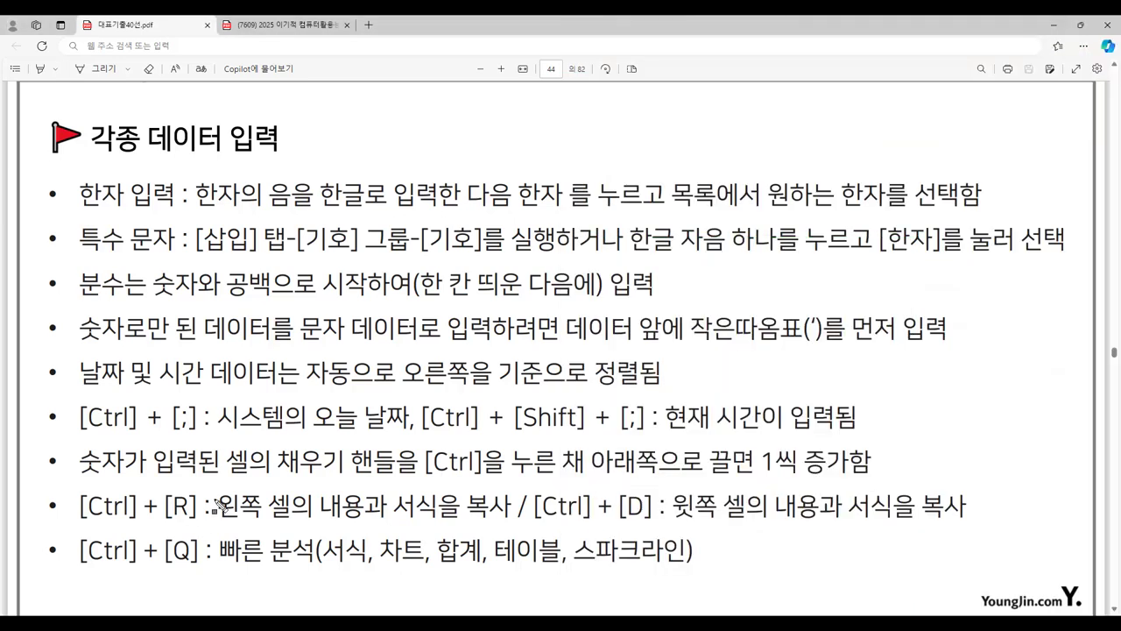
mouse_move(78, 492)
left_mouse_down()
mouse_move(112, 526)
mouse_move(191, 520)
left_mouse_up()
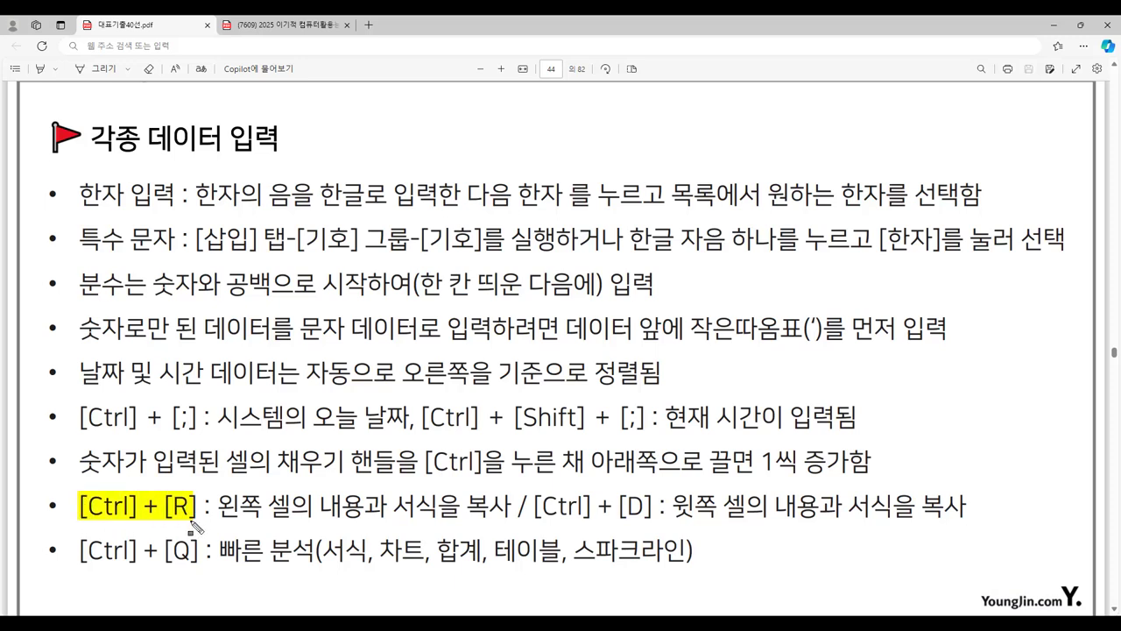
mouse_move(218, 507)
left_mouse_down()
mouse_move(317, 521)
mouse_move(508, 521)
left_mouse_up()
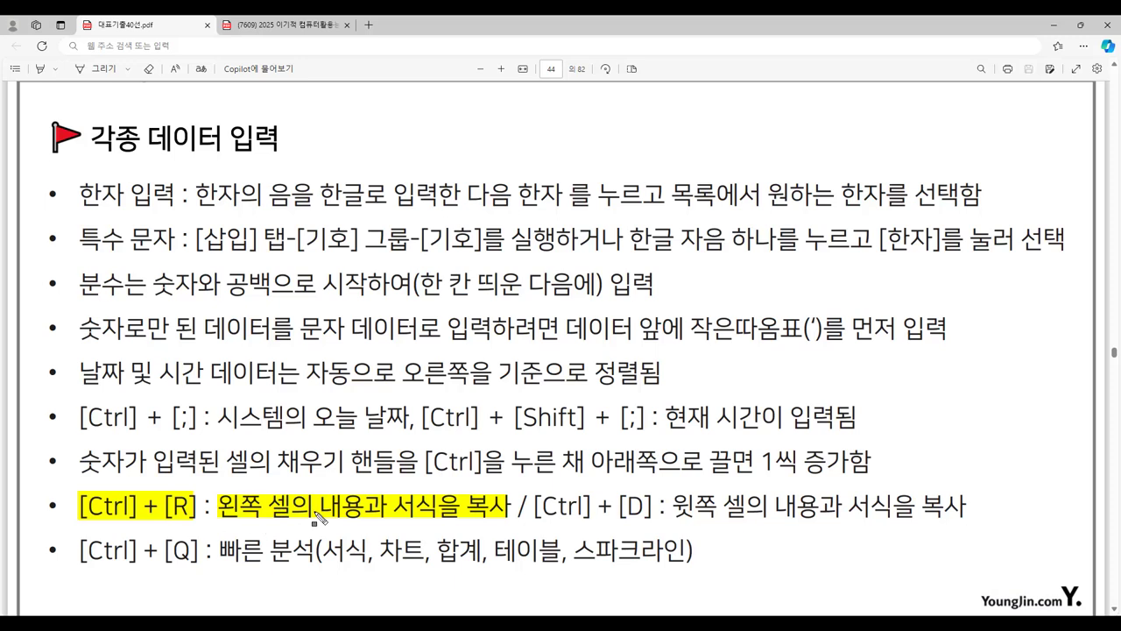
left_click_drag(533, 508, 646, 521)
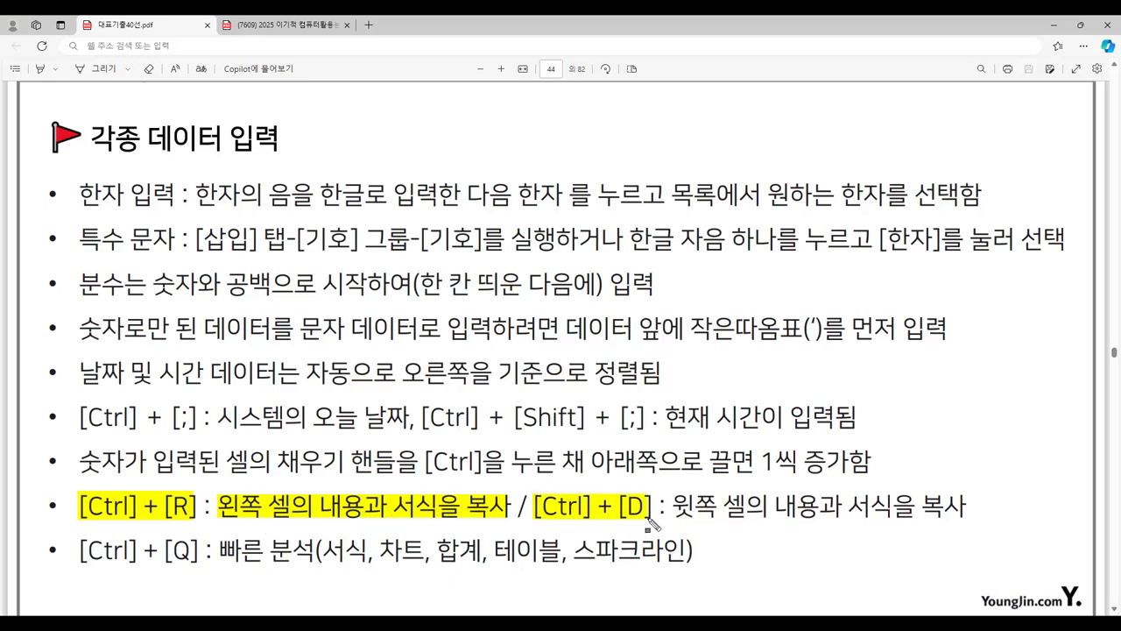
left_click_drag(673, 506, 966, 520)
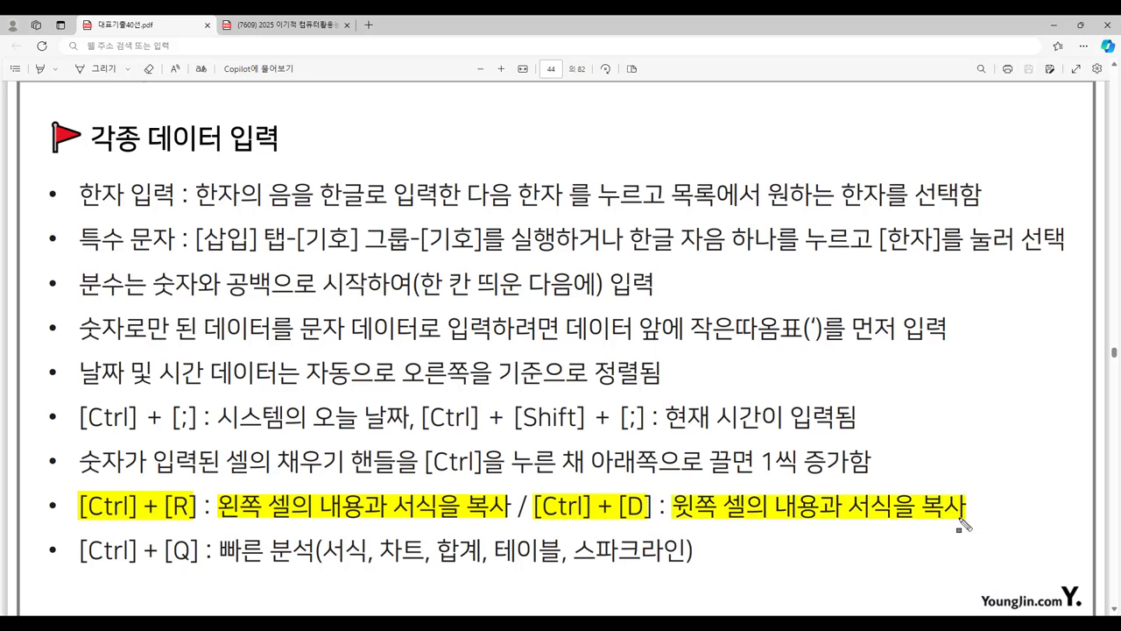
key("Escape")
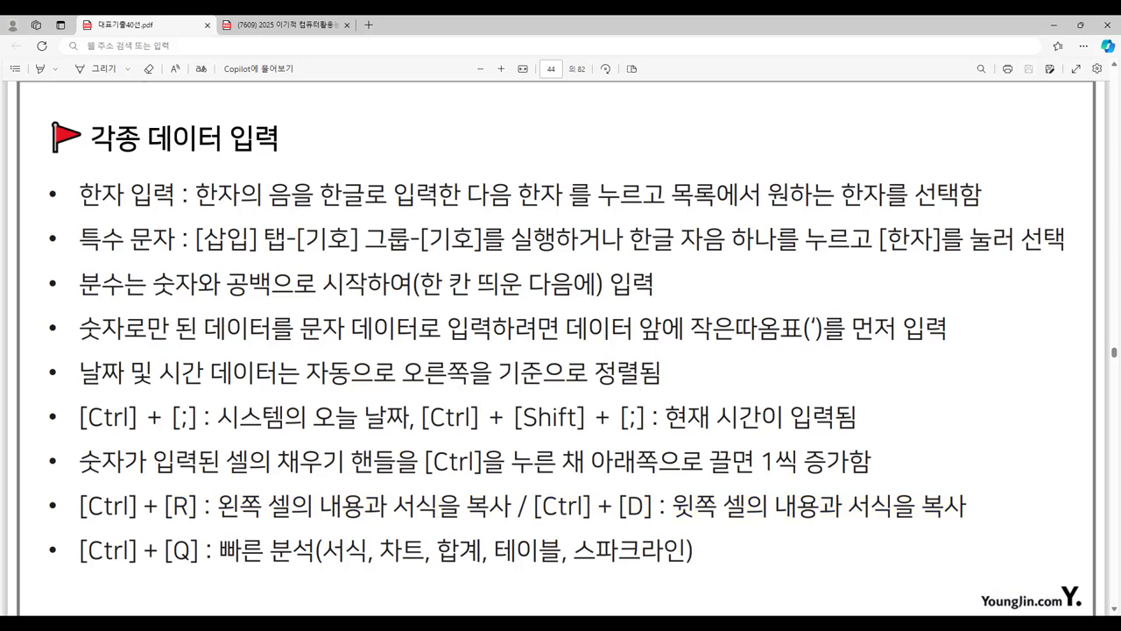
Step: Switch to the Excel sheet and enter 123 in A16
key("alt+Tab")
scroll(698, 491, "down", 2)
scroll(698, 483, "down", 3)
left_click(655, 180)
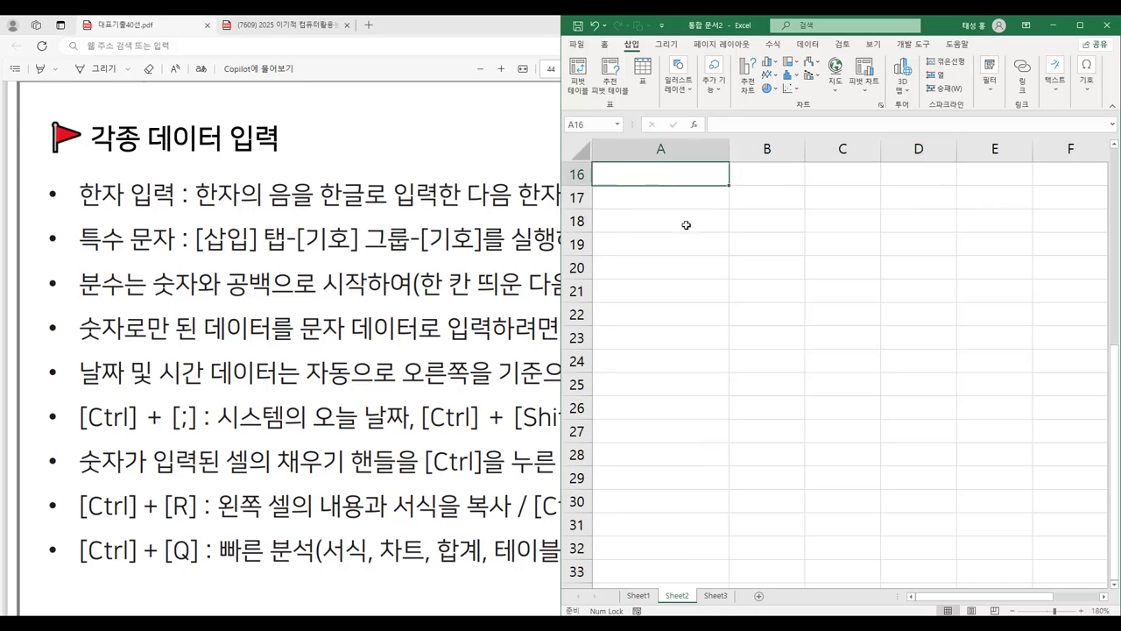
type("123")
left_click(667, 268)
Step: Format A16 with a yellow fill and a bold red font
left_click(665, 184)
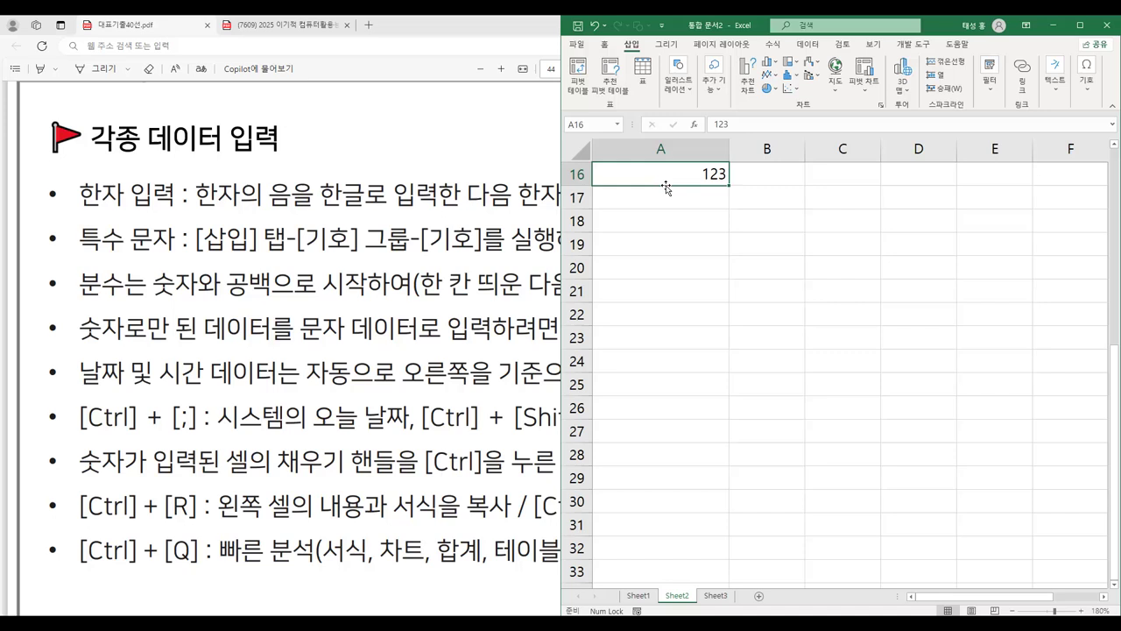
left_click(605, 44)
left_click(717, 87)
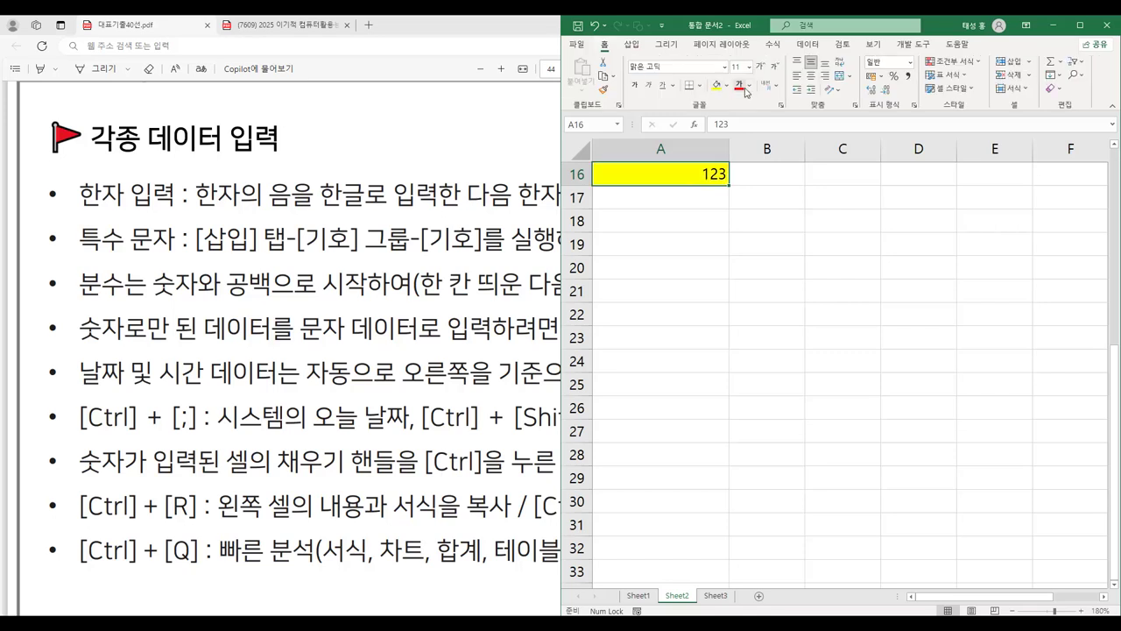
left_click(749, 85)
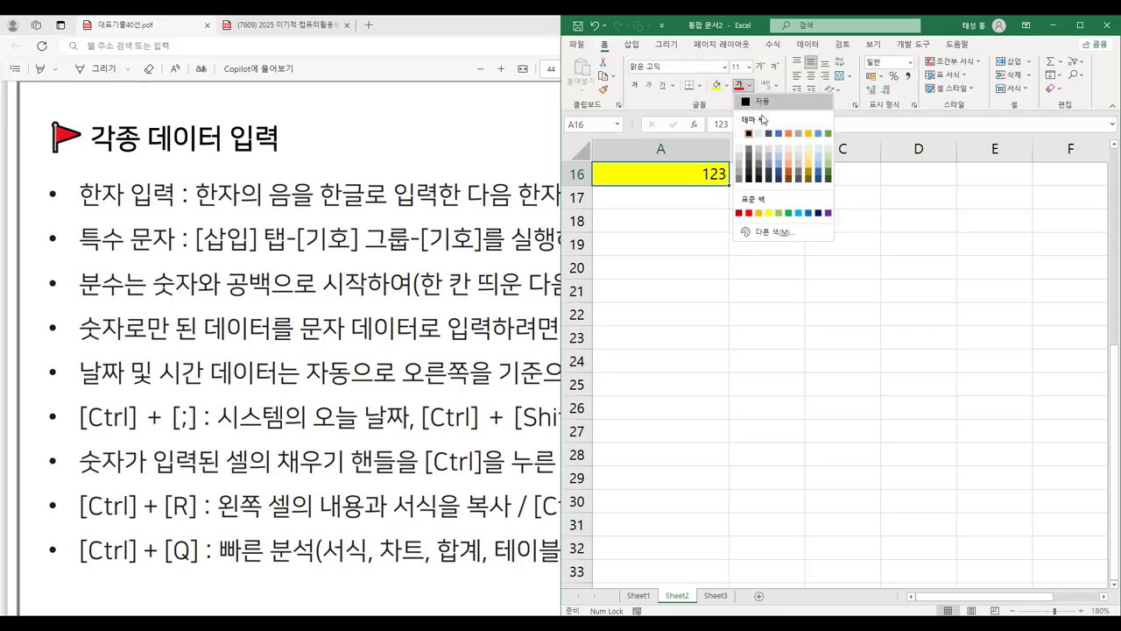
left_click(749, 212)
left_click(636, 85)
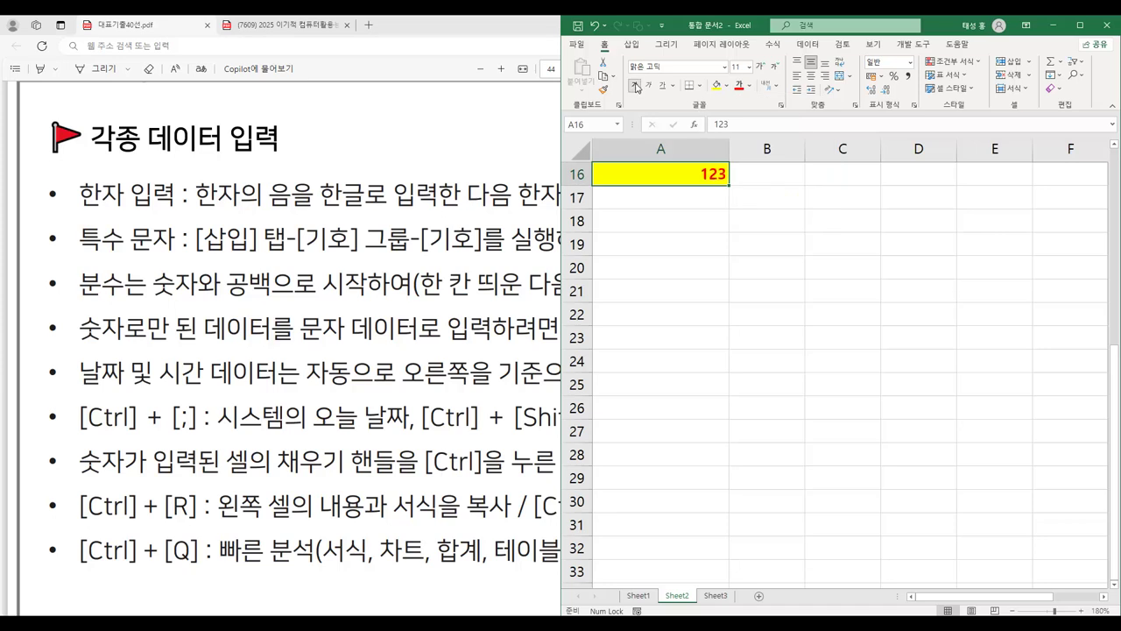
left_click(682, 212)
Step: Fill B16 with the contents and formatting of the cell to its left, and B17 with those of the cell above
left_click(760, 176)
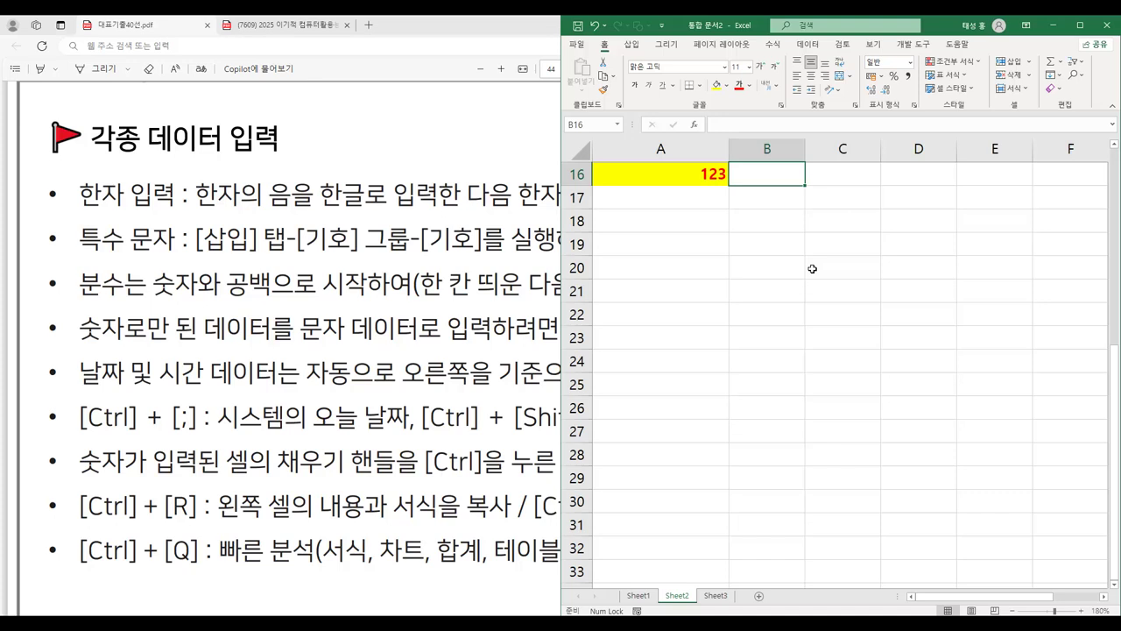
key("ctrl+r")
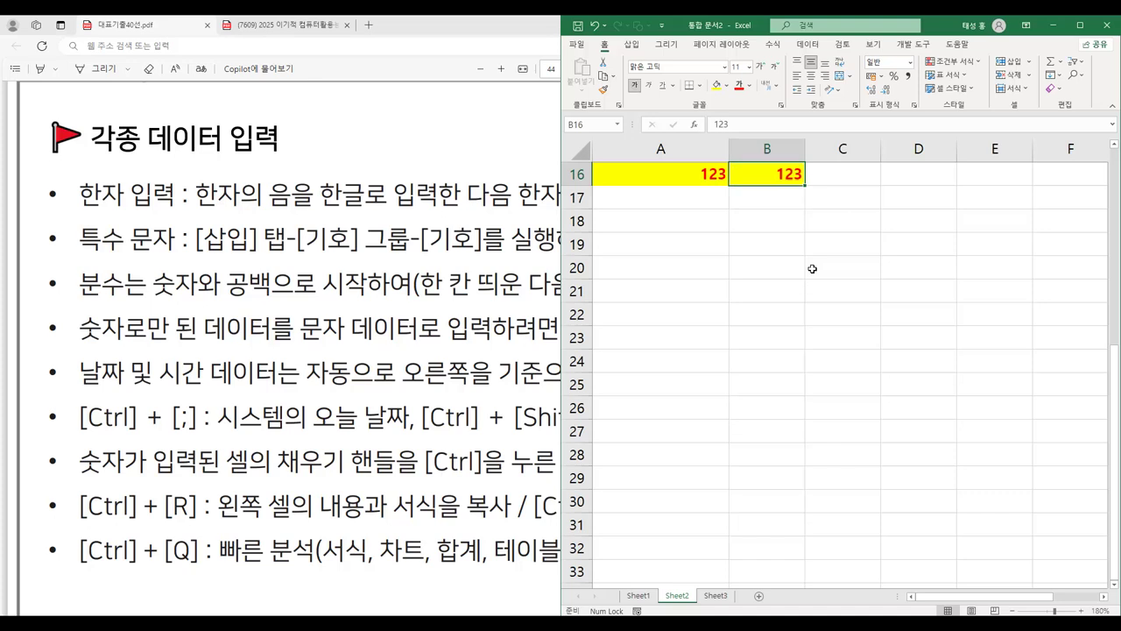
left_click(774, 204)
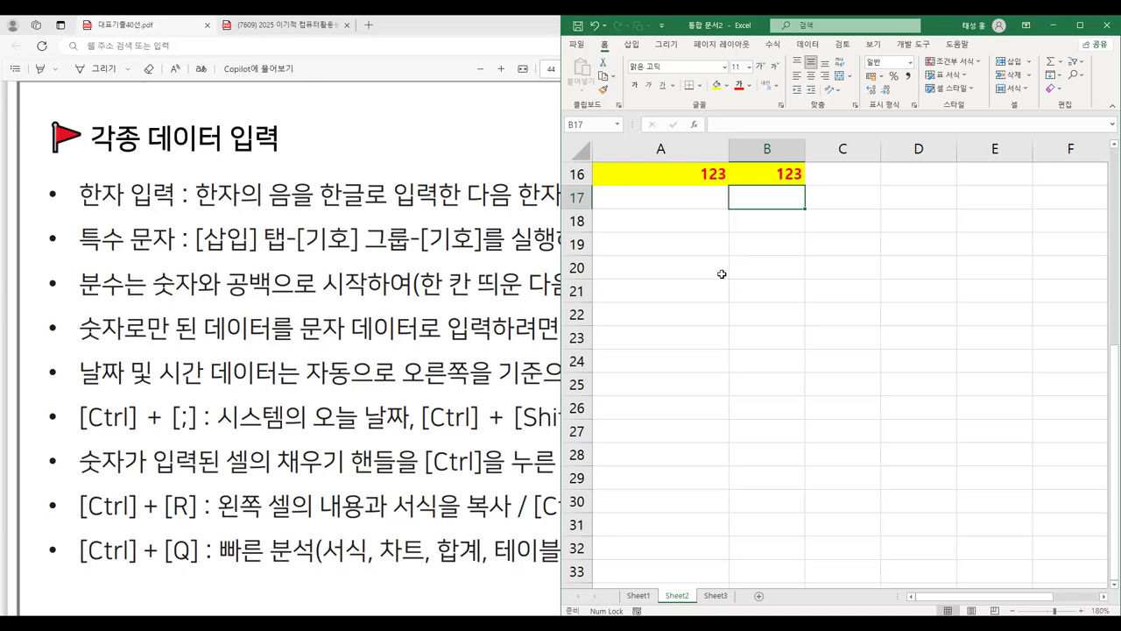
key("ctrl+d")
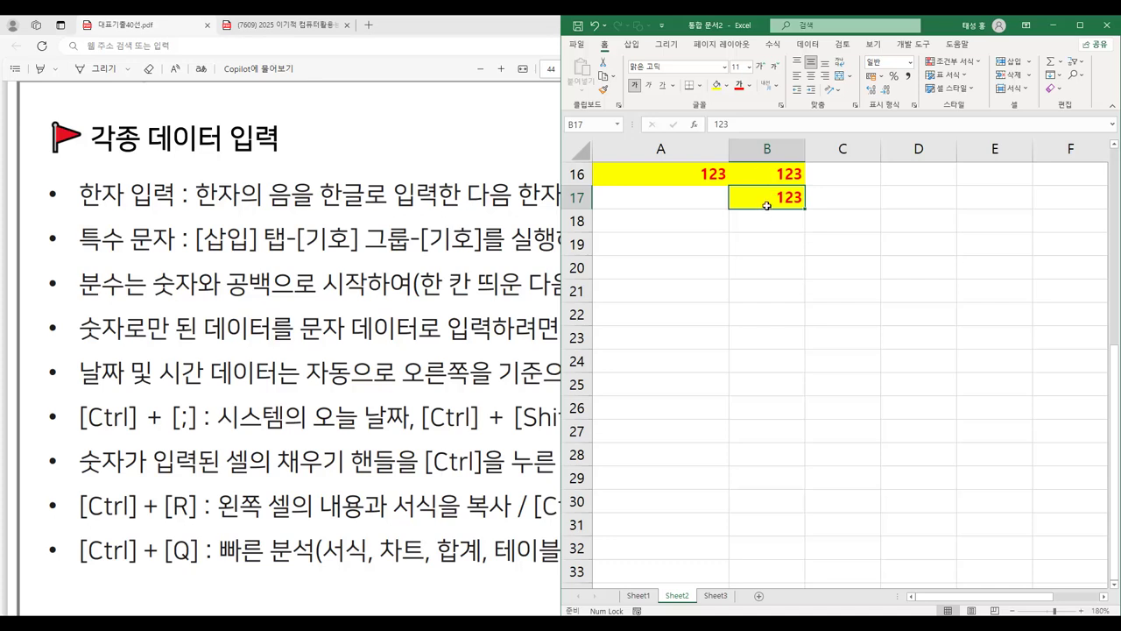
Step: Switch to the PDF, highlight the 빠른 분석 line with its shortcut and five categories, and clear the marks
left_click(1054, 25)
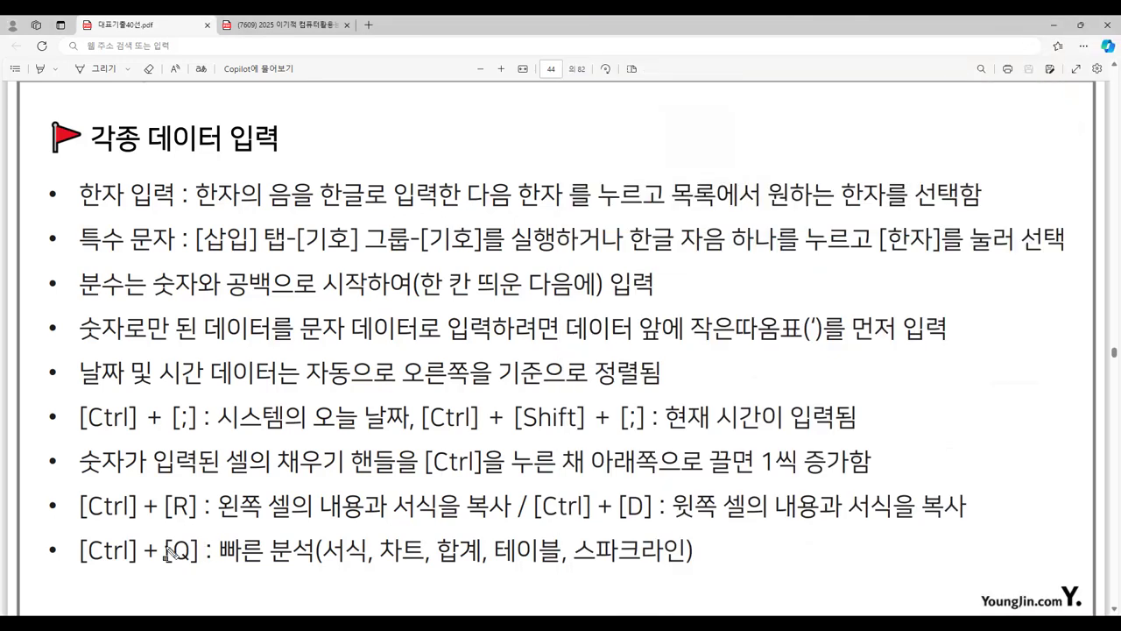
mouse_move(73, 543)
left_mouse_down()
mouse_move(104, 568)
mouse_move(315, 566)
left_mouse_up()
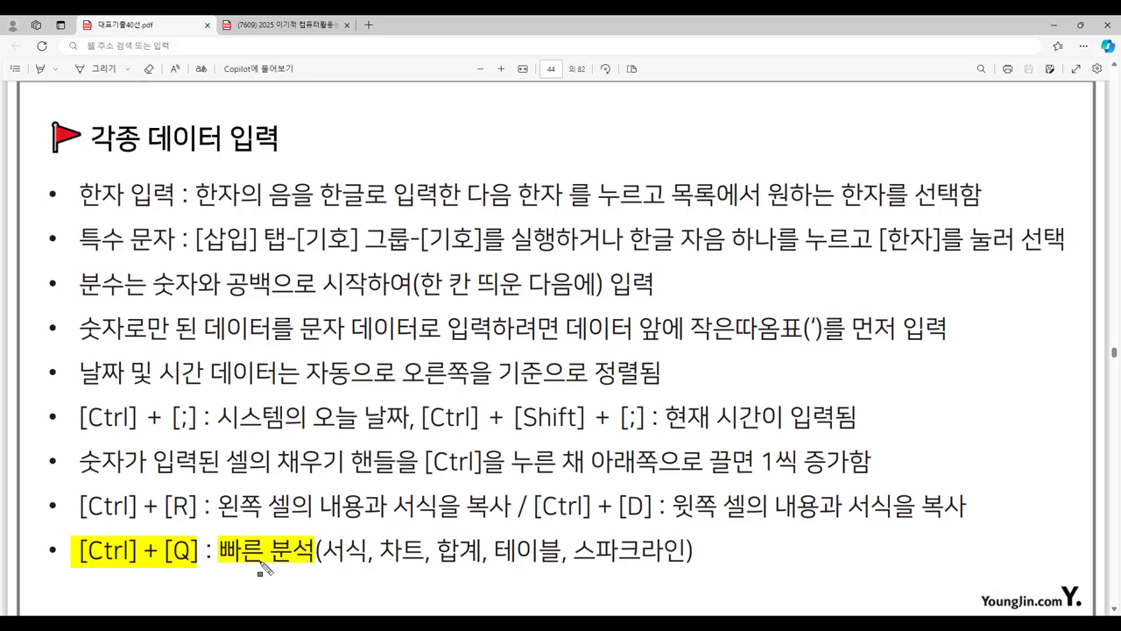
mouse_move(320, 552)
left_mouse_down()
mouse_move(396, 566)
mouse_move(683, 568)
left_mouse_up()
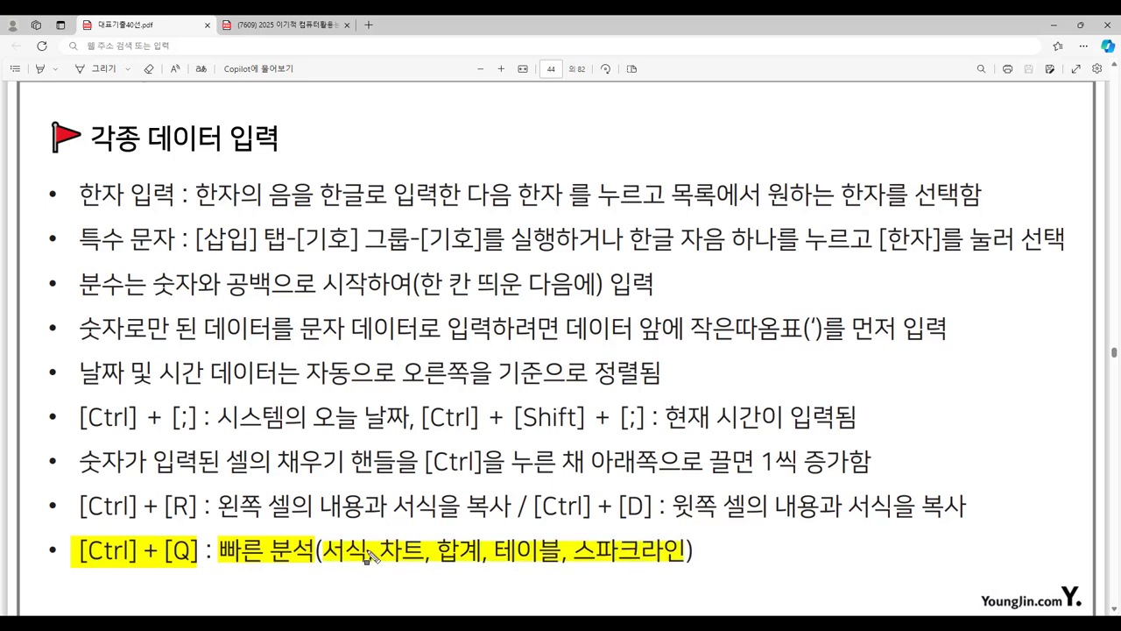
mouse_move(73, 534)
left_mouse_down()
mouse_move(113, 571)
mouse_move(317, 568)
left_mouse_up()
key("Escape")
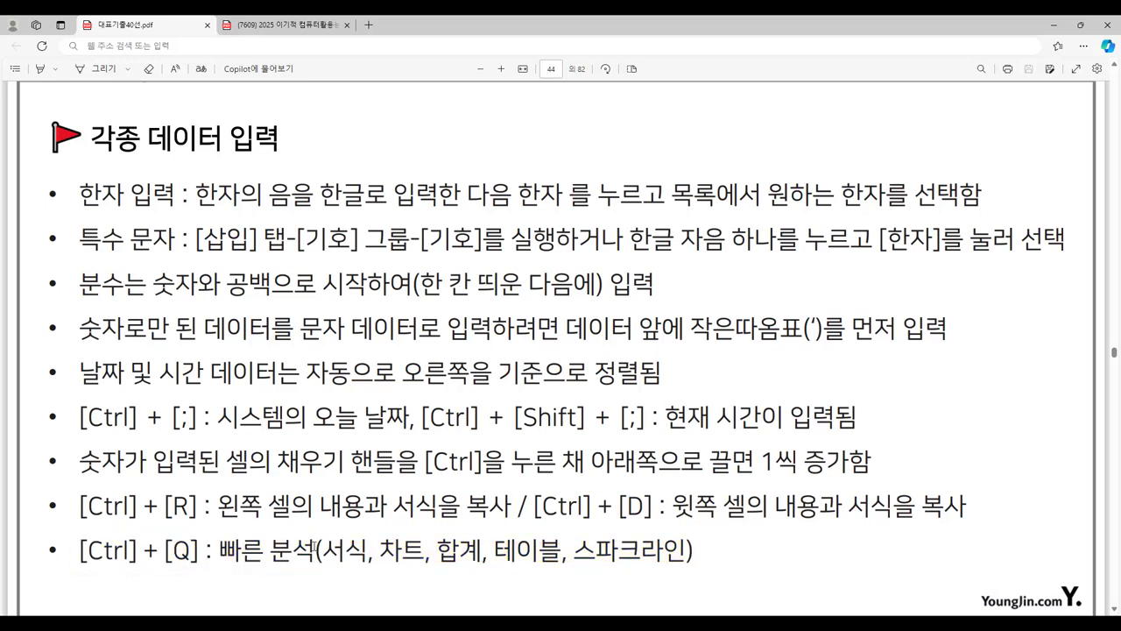
Step: Switch to the Excel workbook, show Sheet3 and maximize the window
mouse_move(566, 623)
left_click(565, 570)
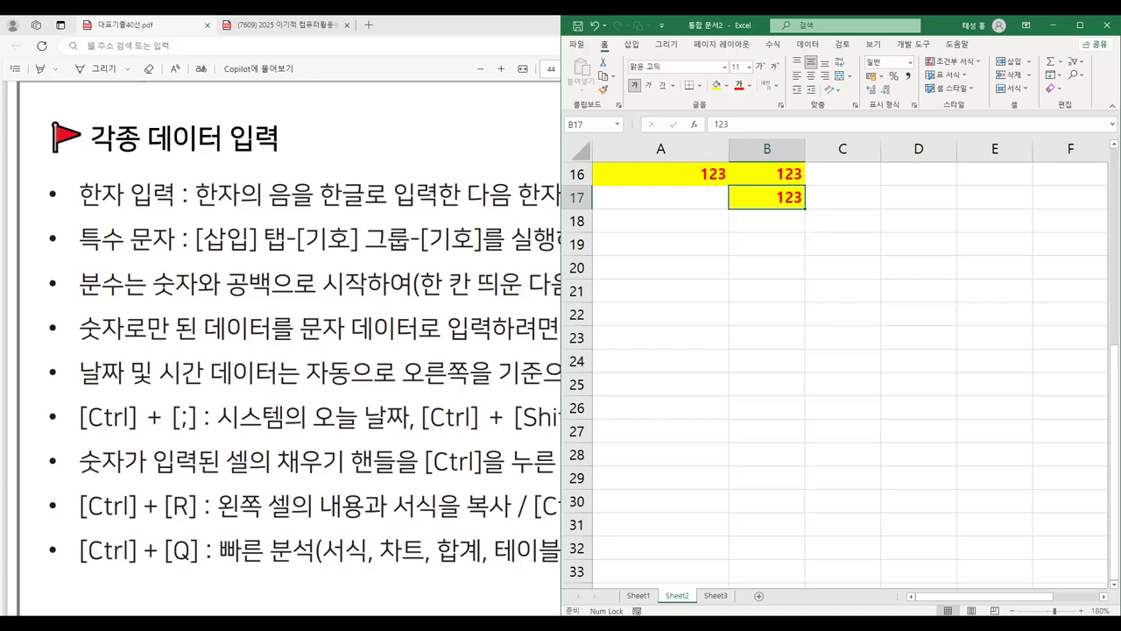
left_click(727, 597)
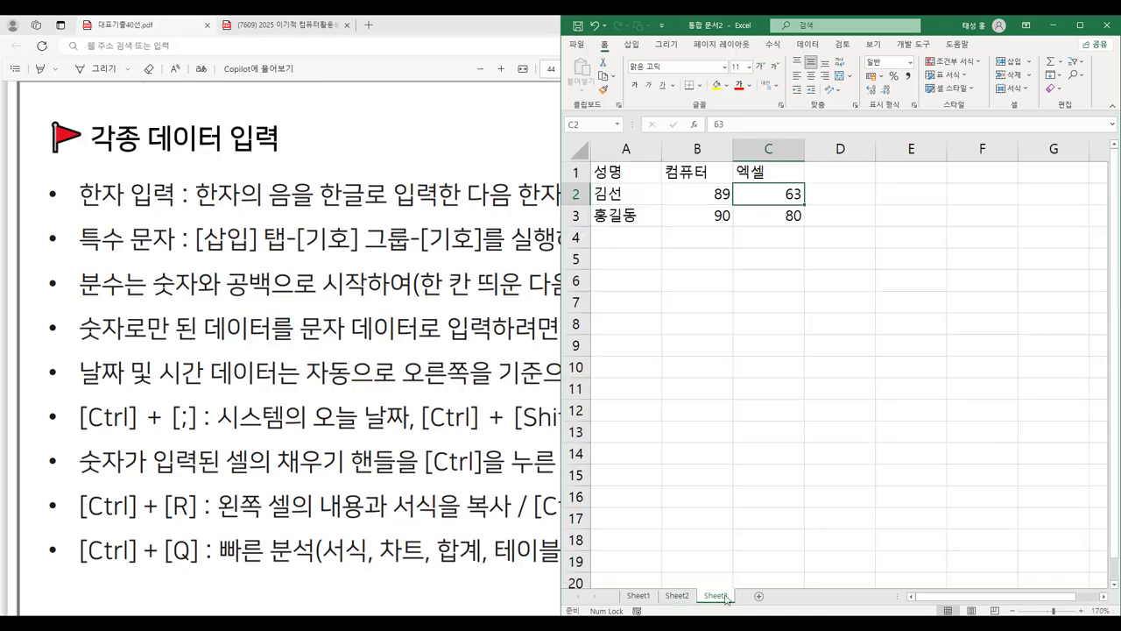
left_click(1083, 26)
Step: Select C1 in the score table and open 빠른 분석 for the table
left_click(86, 180)
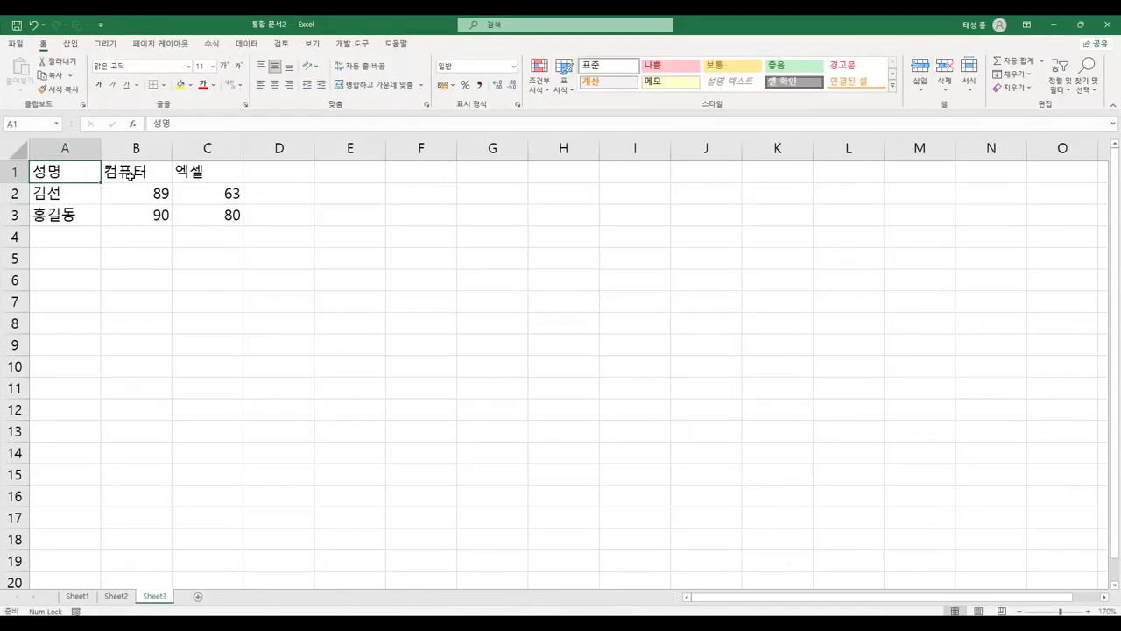
left_click(130, 178)
left_click(214, 176)
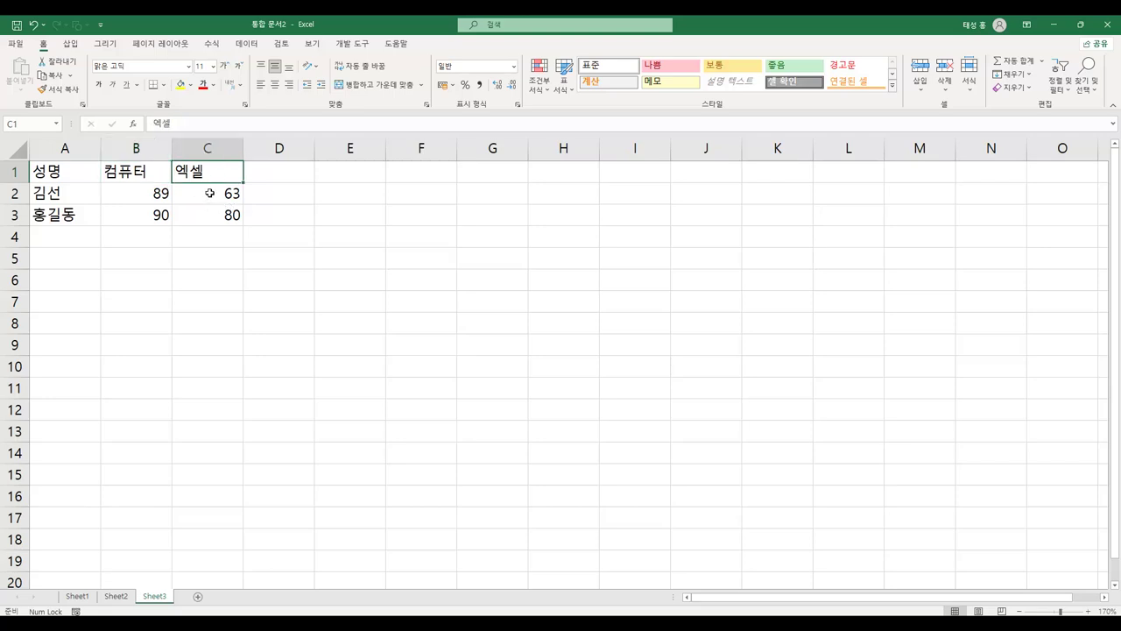
right_click(216, 179)
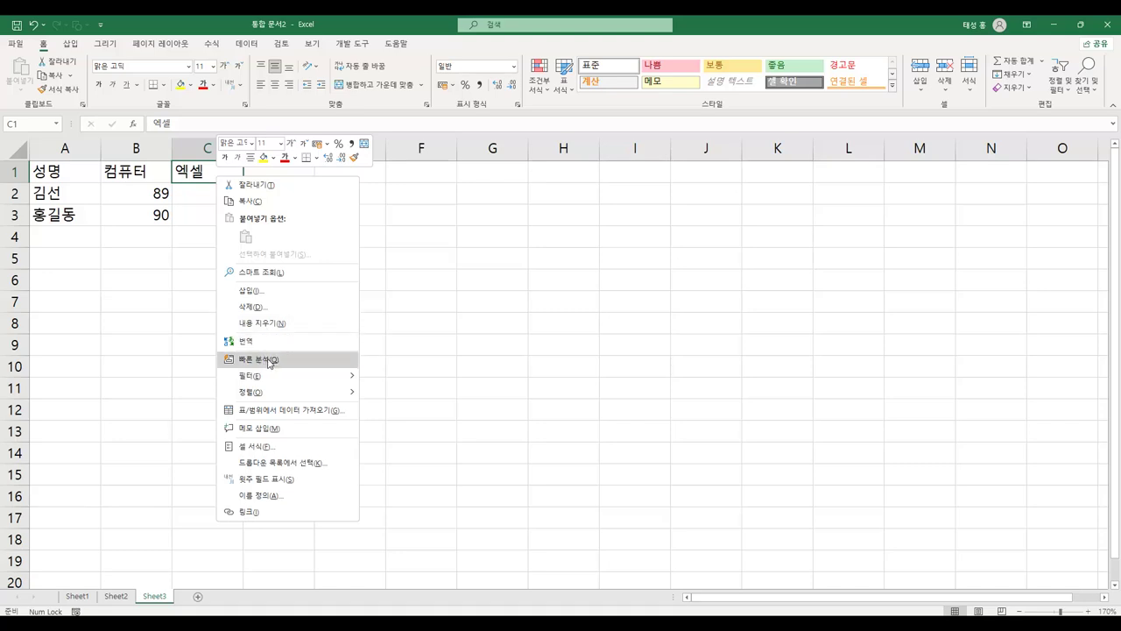
left_click(269, 362)
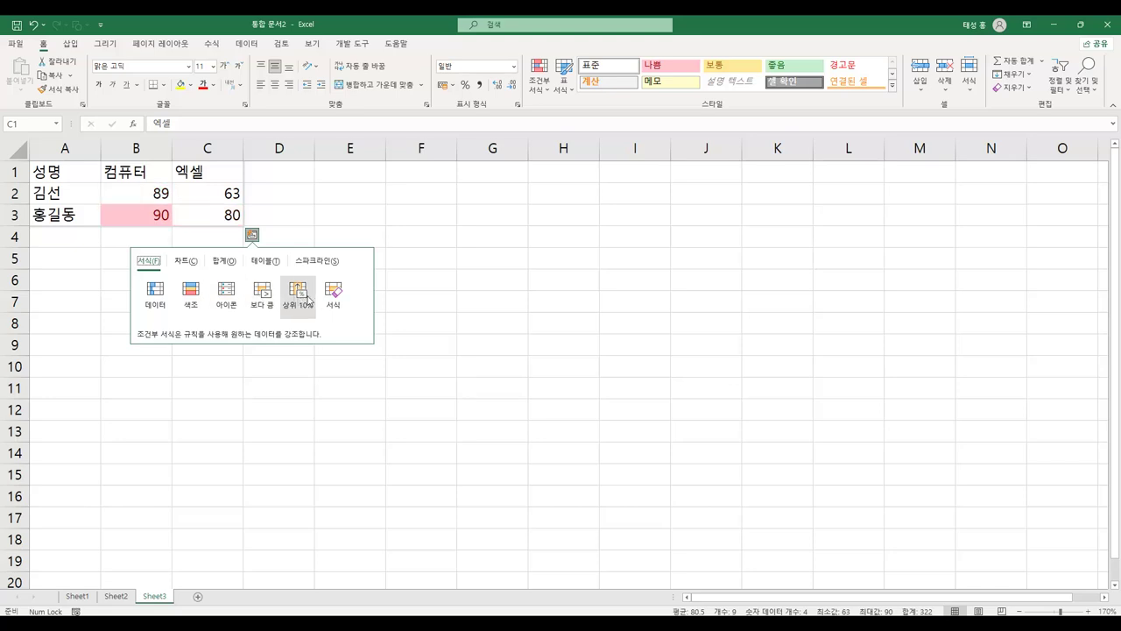
Step: Look through the 차트, 합계, 테이블 and 스파크라인 categories of 빠른 분석 for the score table, and close it by selecting C2
left_click(187, 263)
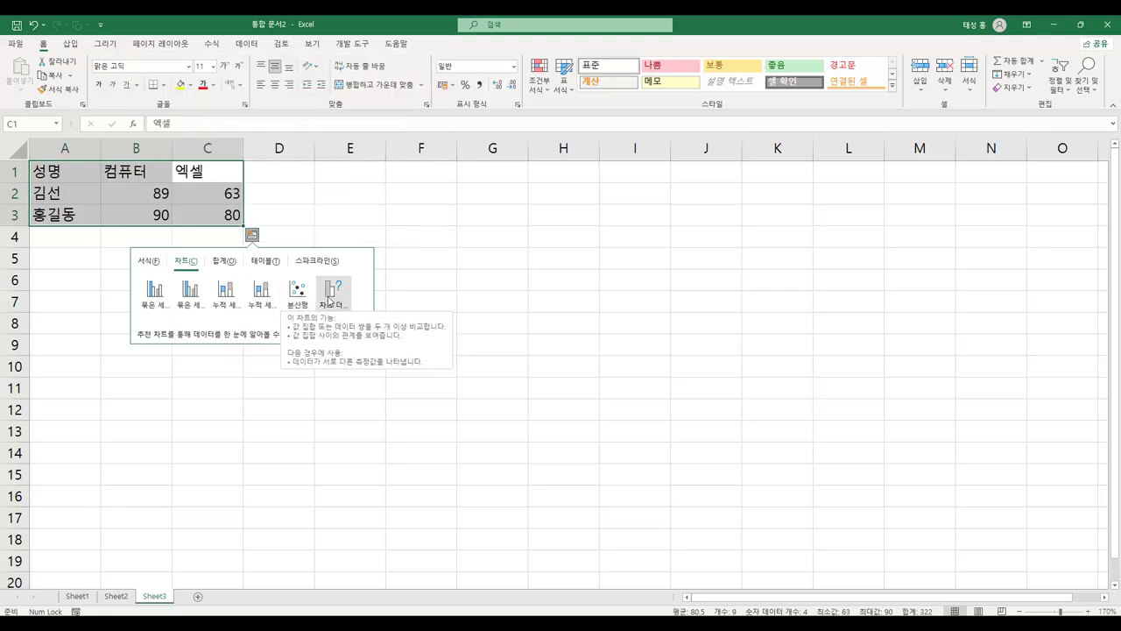
left_click(224, 261)
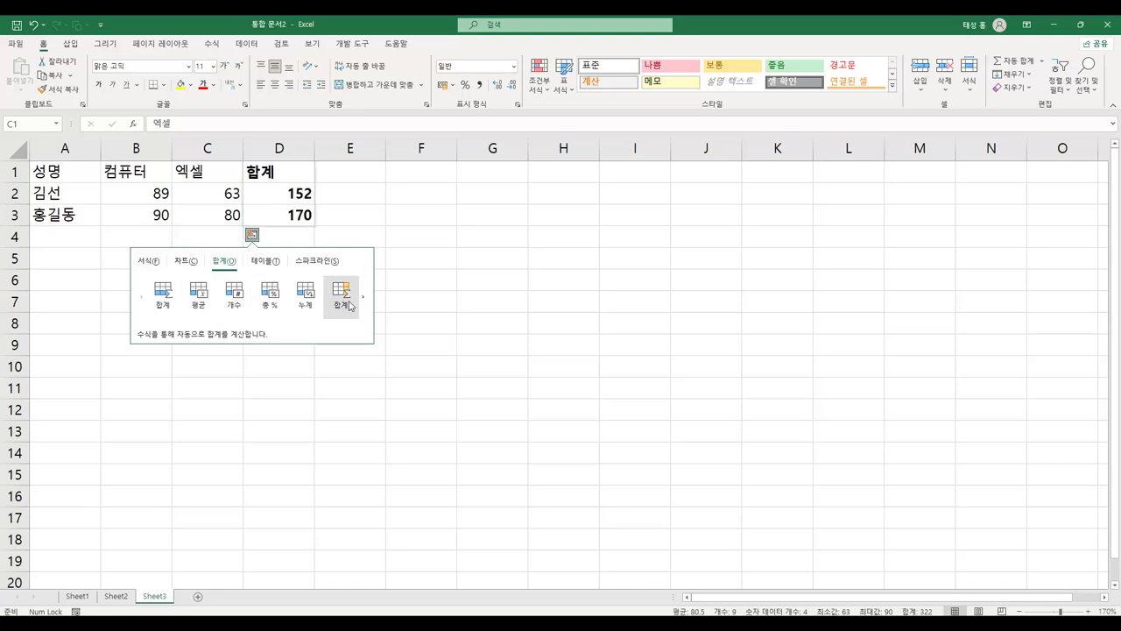
left_click(268, 261)
left_click(328, 263)
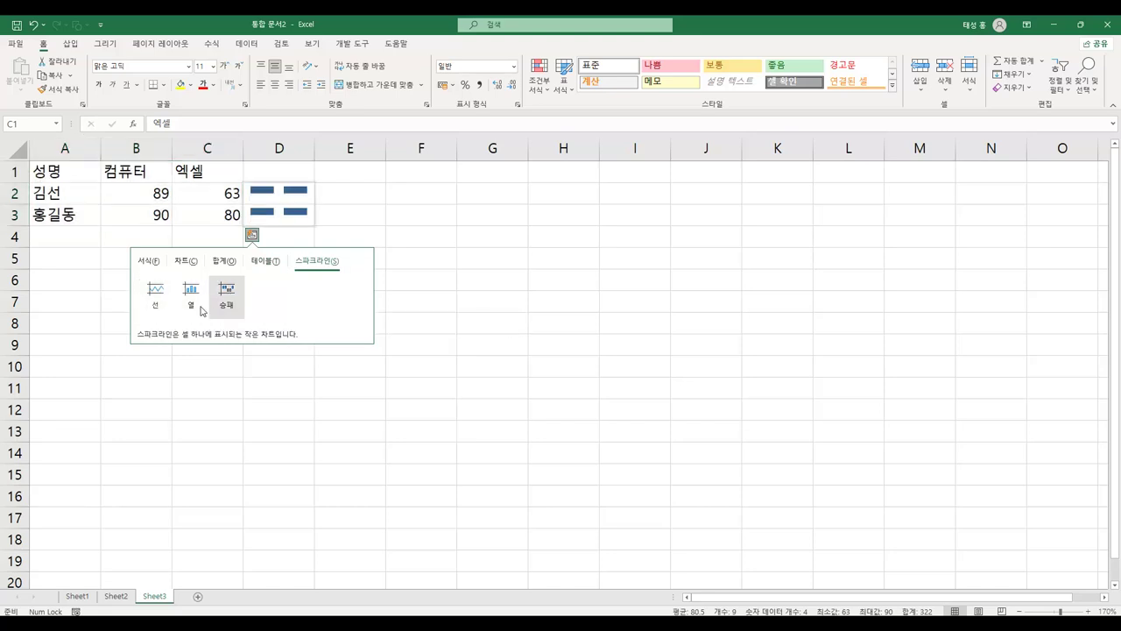
left_click(206, 199)
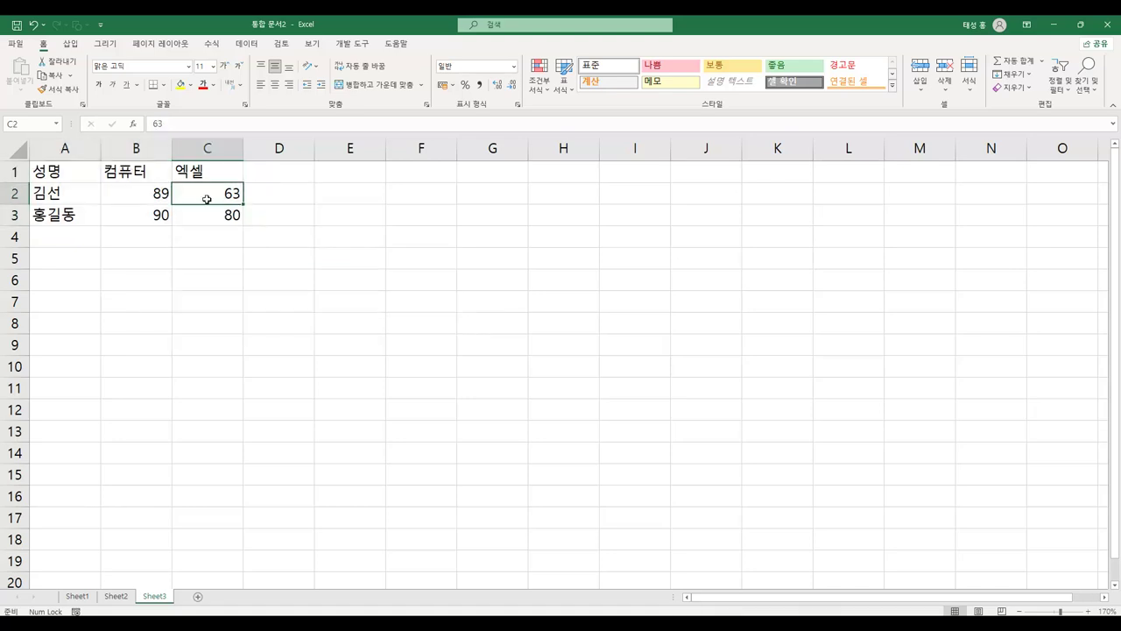
right_click(206, 199)
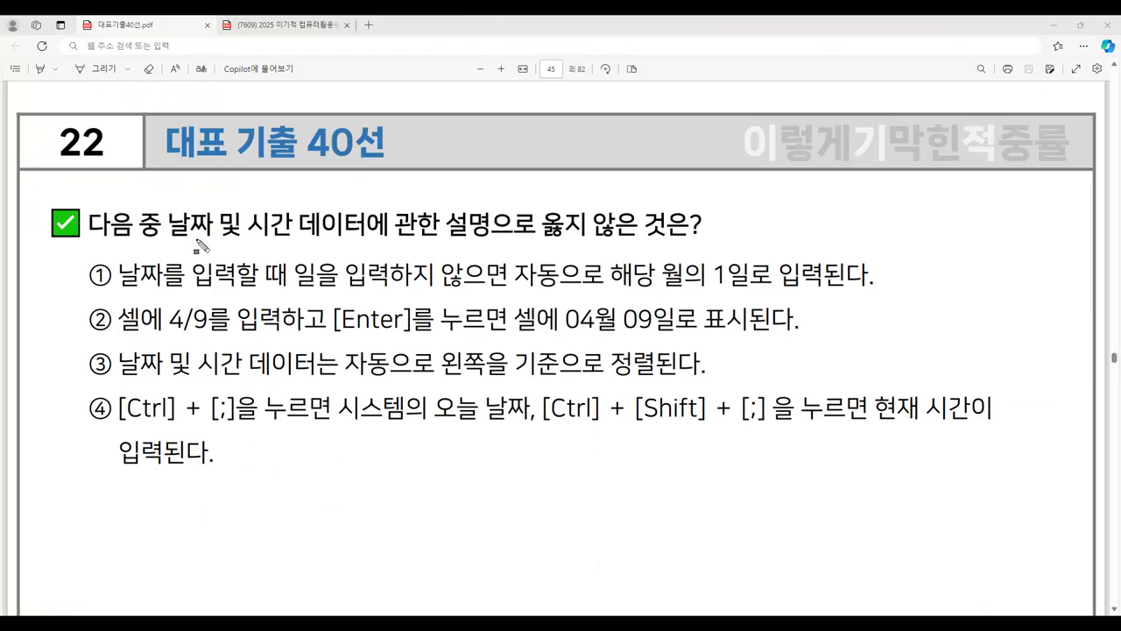
Step: In question 22, highlight 날짜 및 시간 데이터 and box 않은 in red; highlight 일 and 1일 in option ①
mouse_move(170, 214)
left_mouse_down()
mouse_move(178, 238)
mouse_move(373, 245)
left_mouse_up()
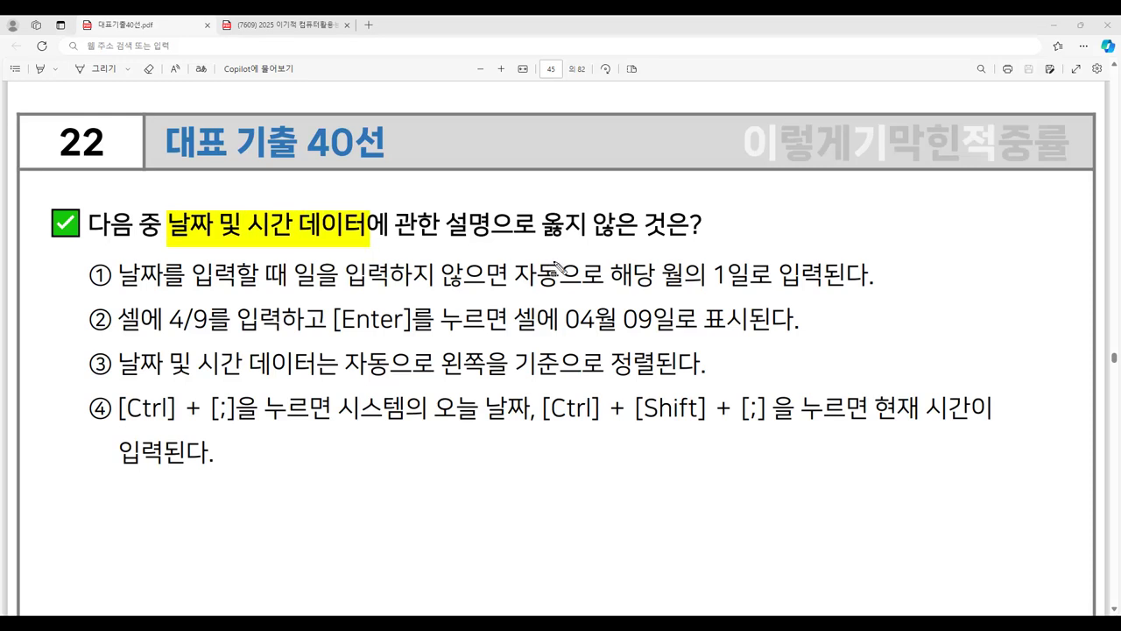
left_click_drag(587, 211, 638, 239)
left_click_drag(300, 265, 313, 287)
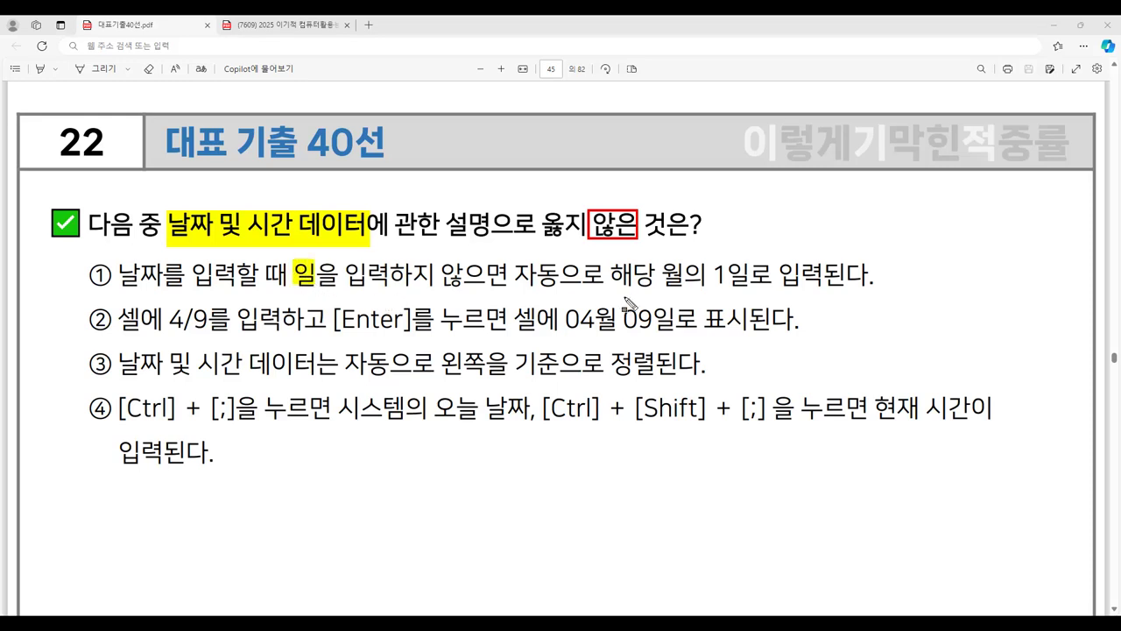
left_click_drag(712, 275, 752, 278)
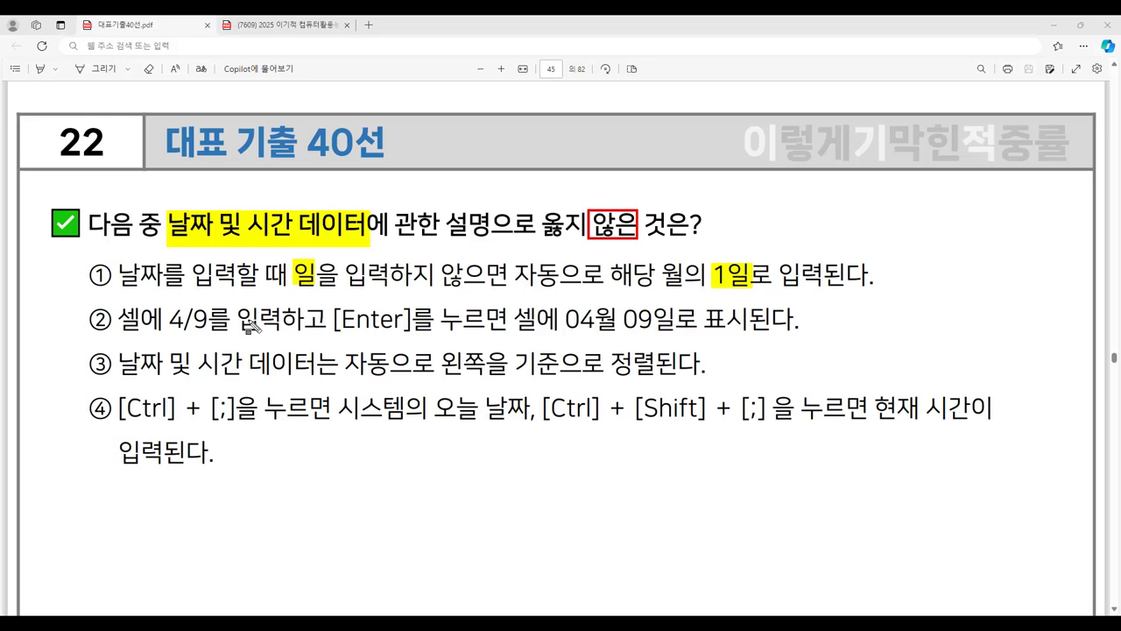
Step: Highlight 4/9 and 04월 09일로 표시 in option ②; strike out 왼쪽 in option ③ and box its number in red
left_click_drag(166, 317, 209, 333)
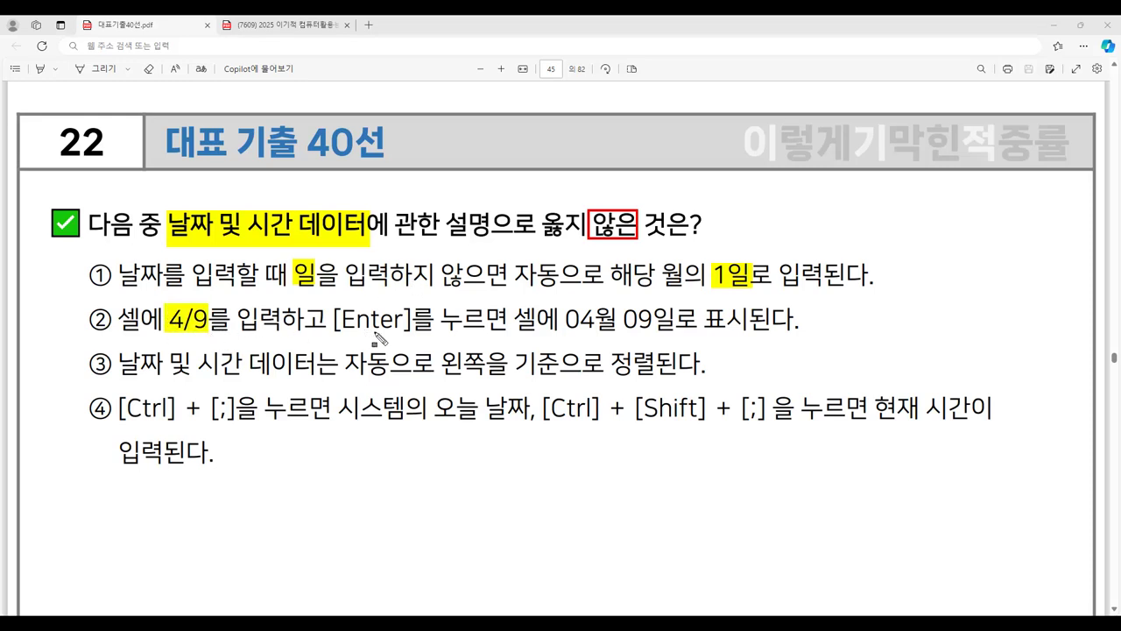
mouse_move(559, 312)
left_mouse_down()
mouse_move(631, 335)
mouse_move(750, 337)
left_mouse_up()
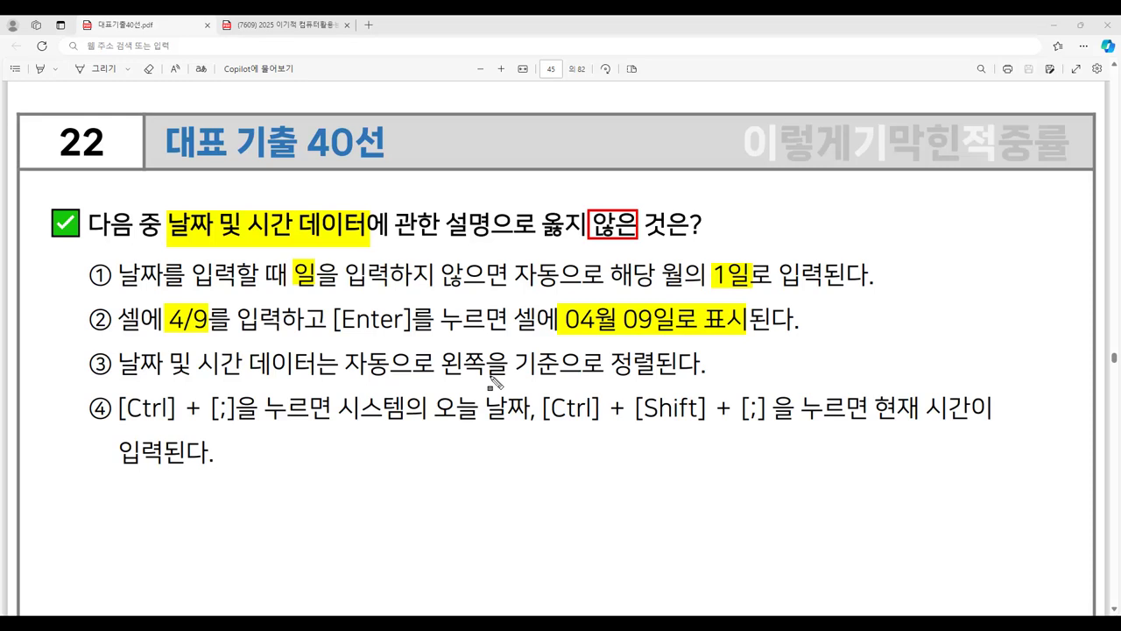
left_click_drag(438, 361, 482, 363)
left_click_drag(86, 350, 115, 379)
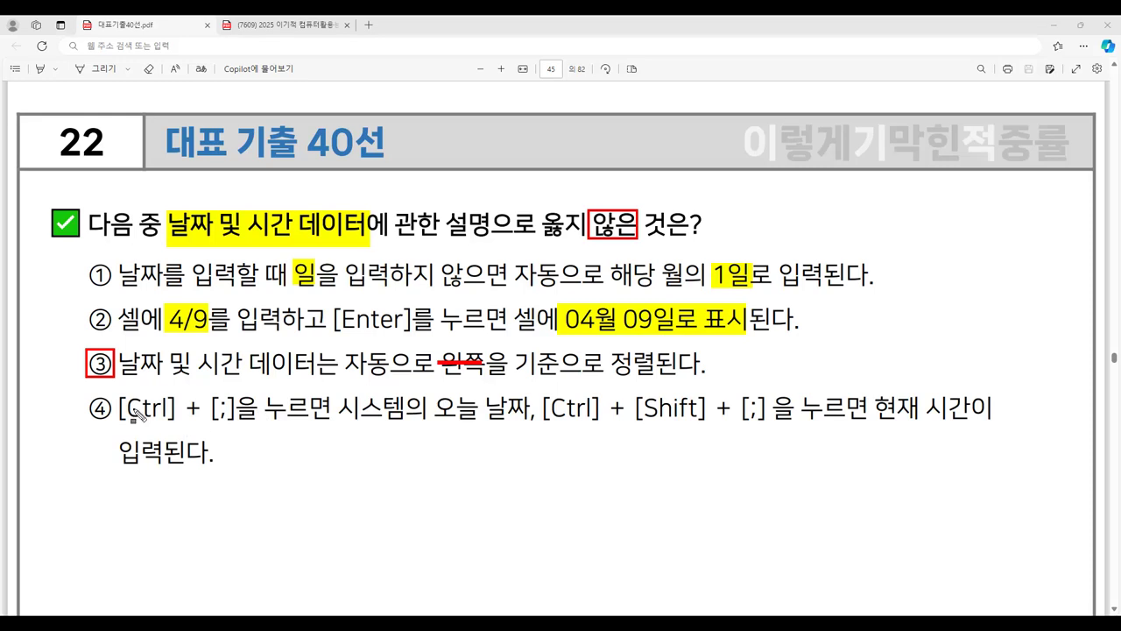
Step: Highlight [Ctrl] + [;], 오늘 날짜 and 시간 in option ④ of question 22
left_click_drag(120, 403, 235, 408)
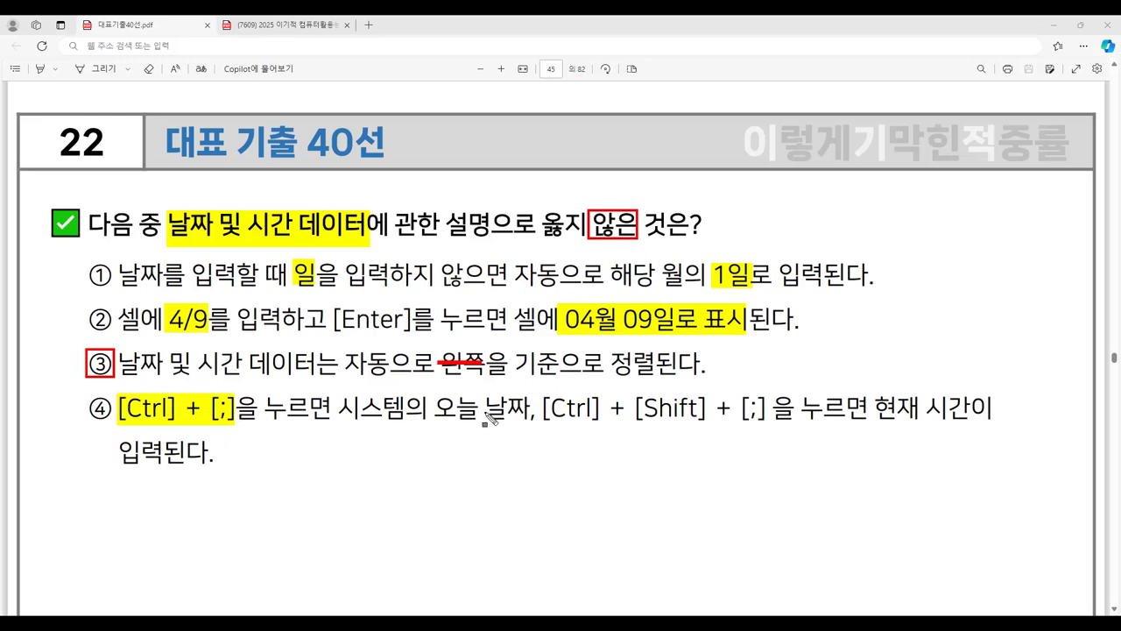
left_click_drag(433, 408, 530, 409)
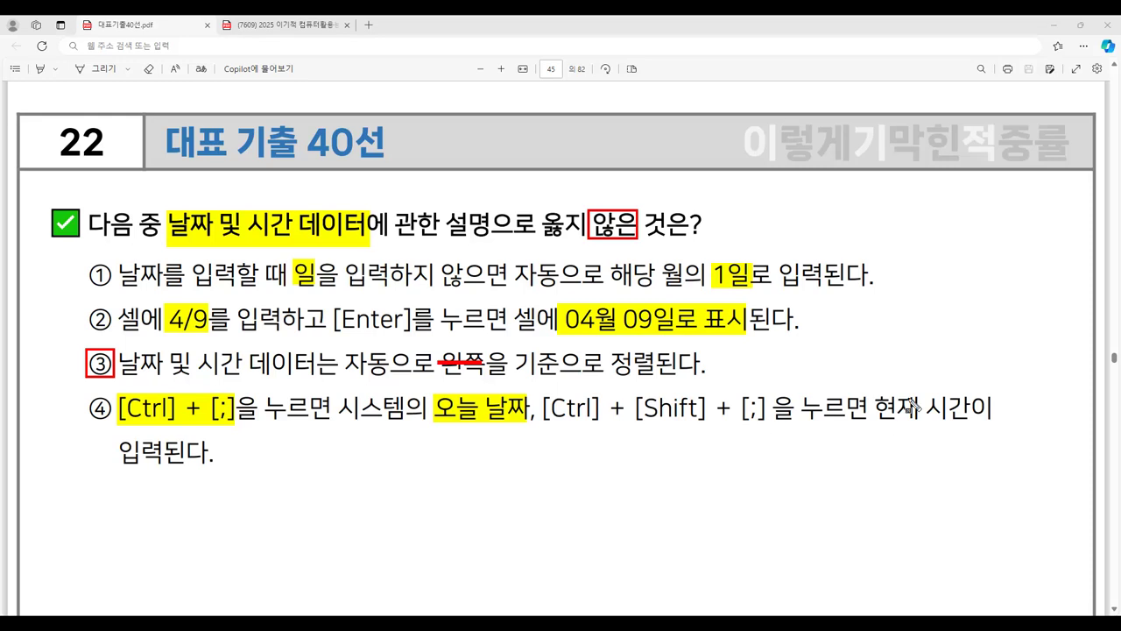
left_click_drag(916, 408, 972, 408)
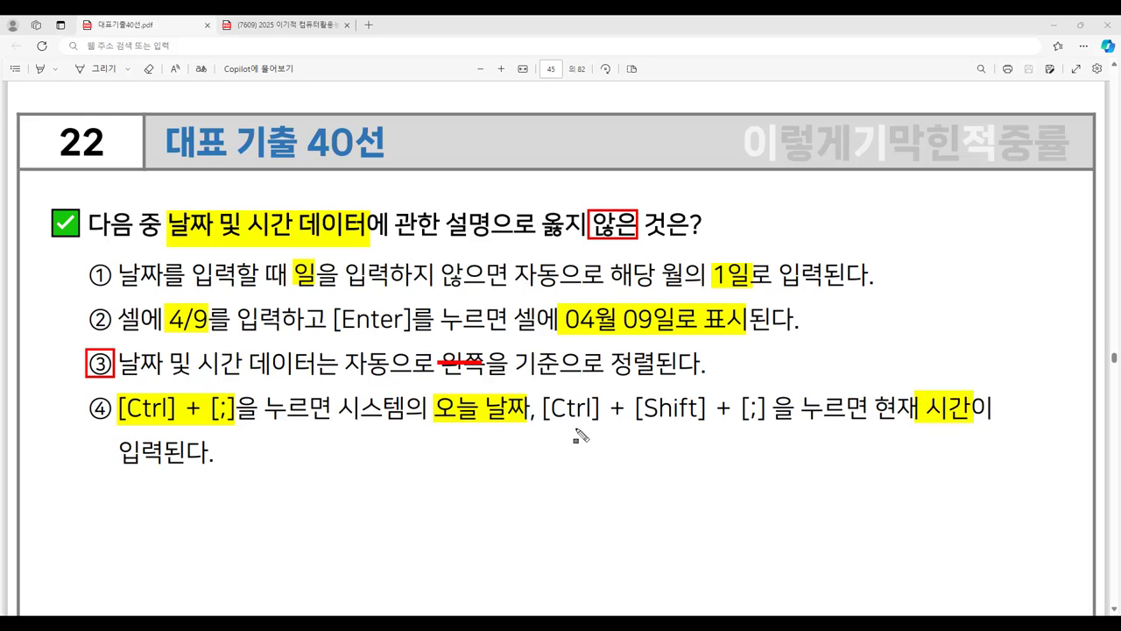